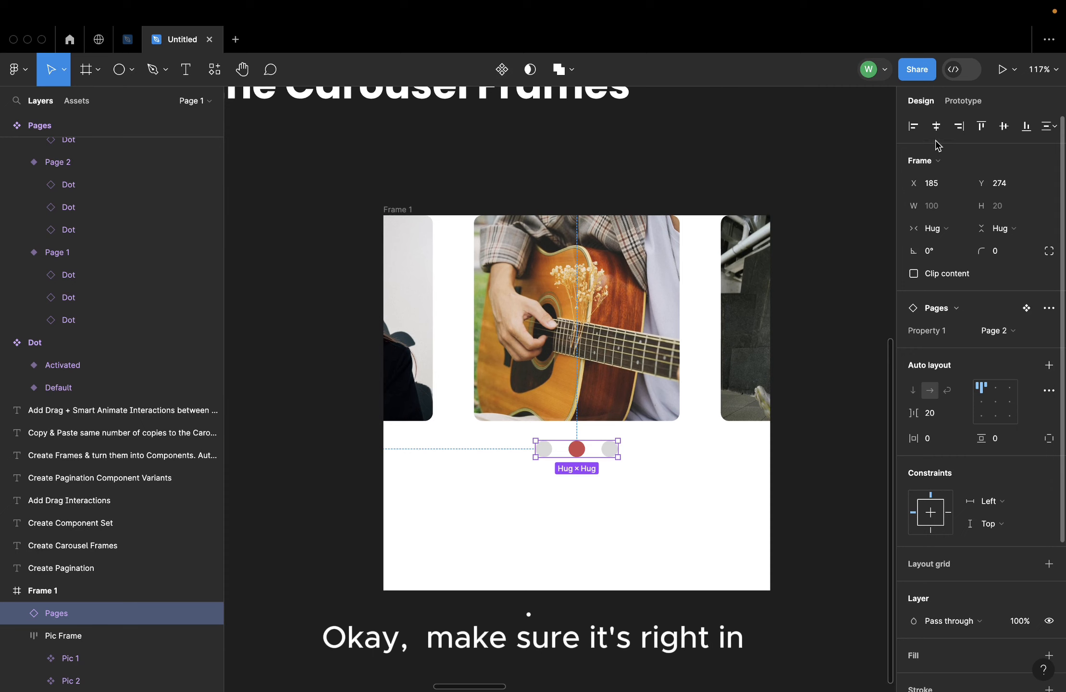
Centre the pagination dots horizontally in Frame 1 and set their Y position to 270
left_click(937, 125)
left_click_drag(575, 449, 577, 429)
left_click(1003, 183)
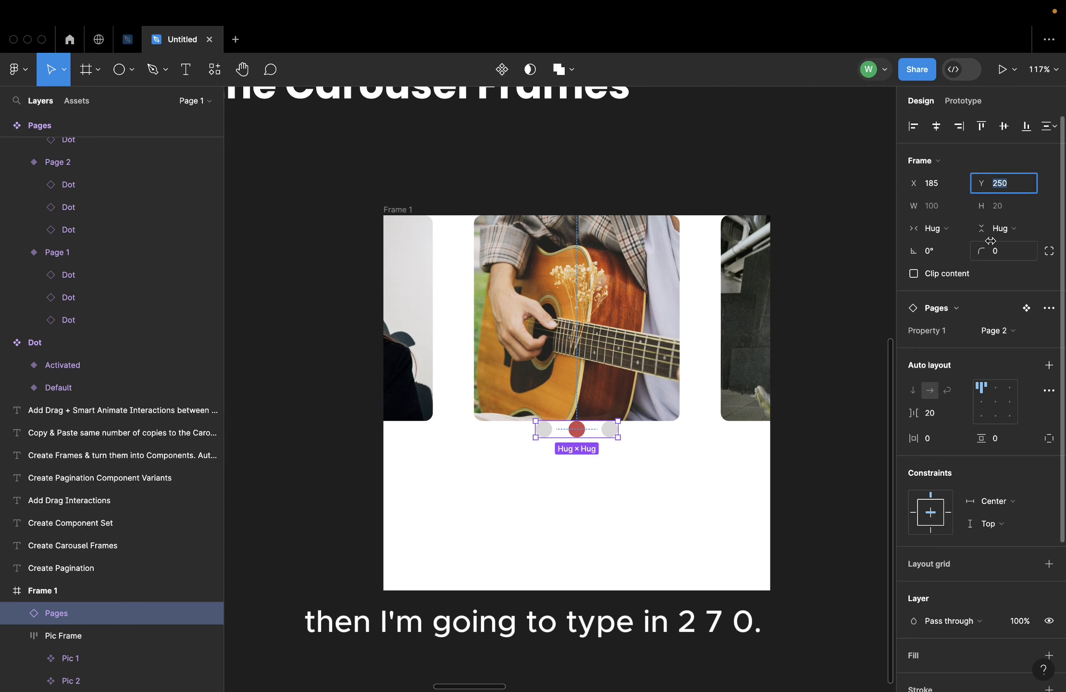
type("270")
key("Return")
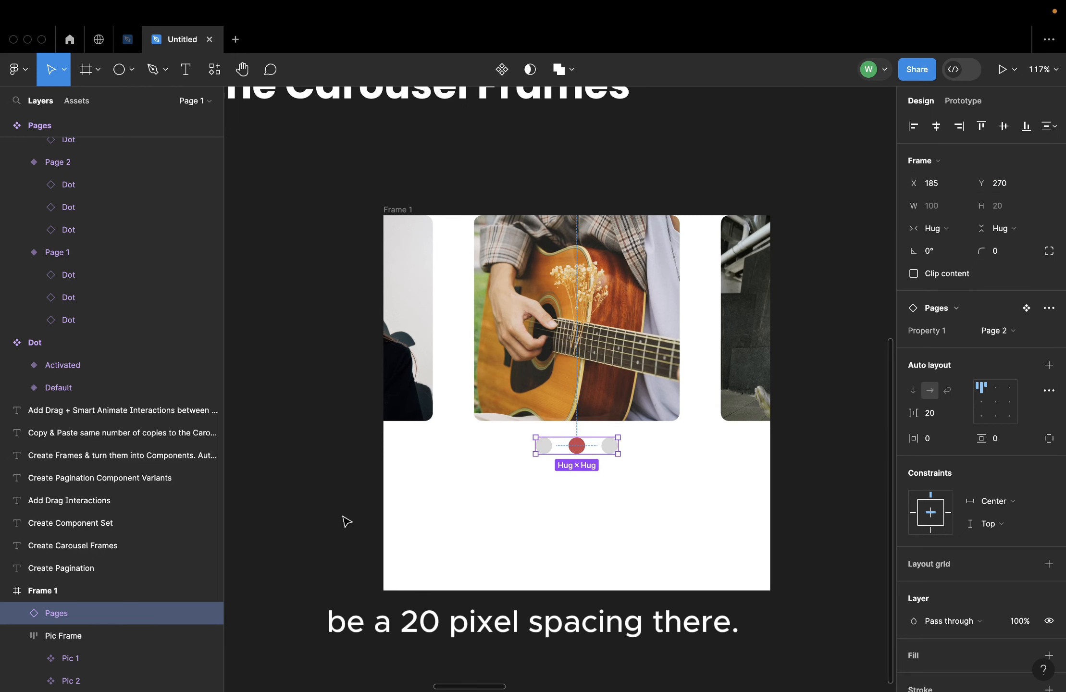
Resize Frame 1 to 450 wide and 290 high so its lower edge ends just beneath the pagination dots
left_click(401, 210)
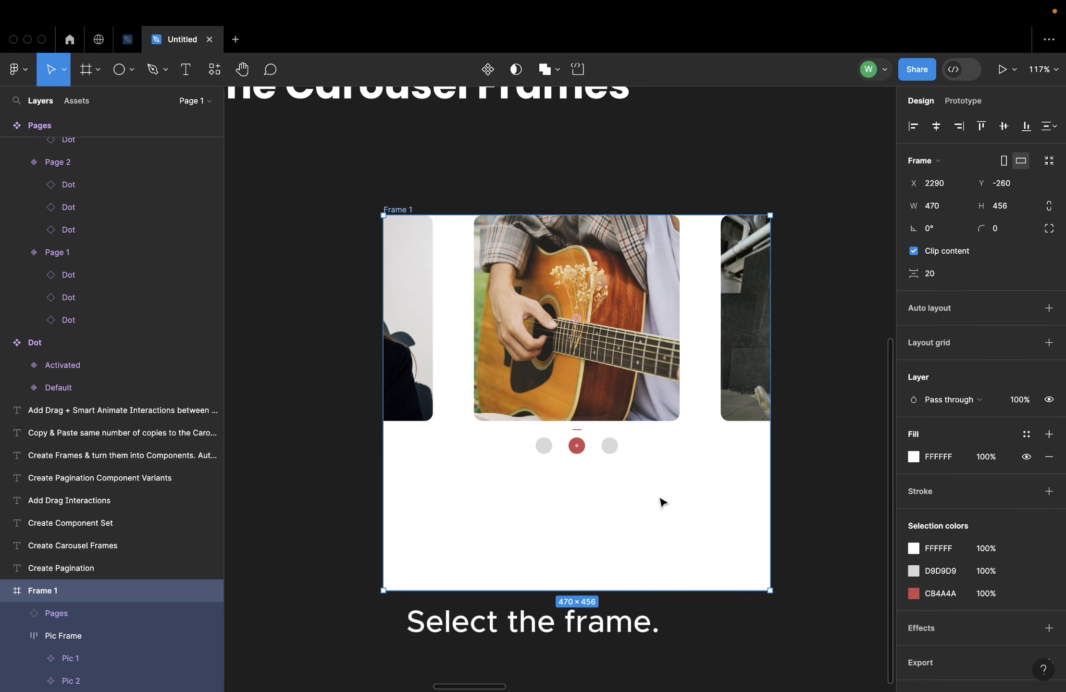
left_click(948, 212)
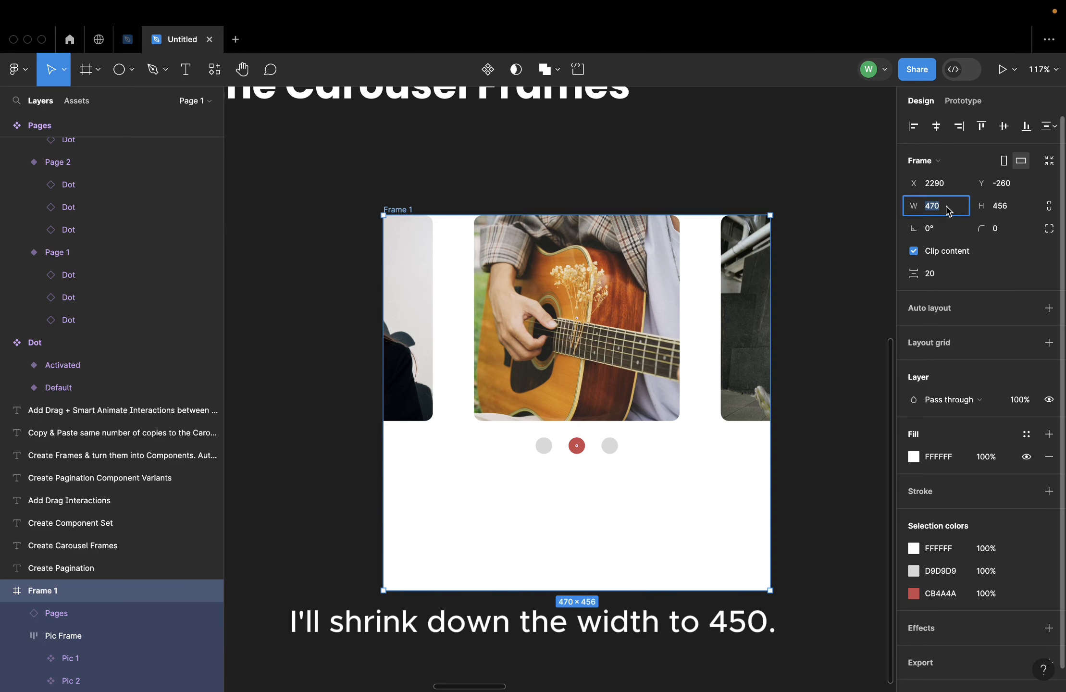
type("450")
key("Return")
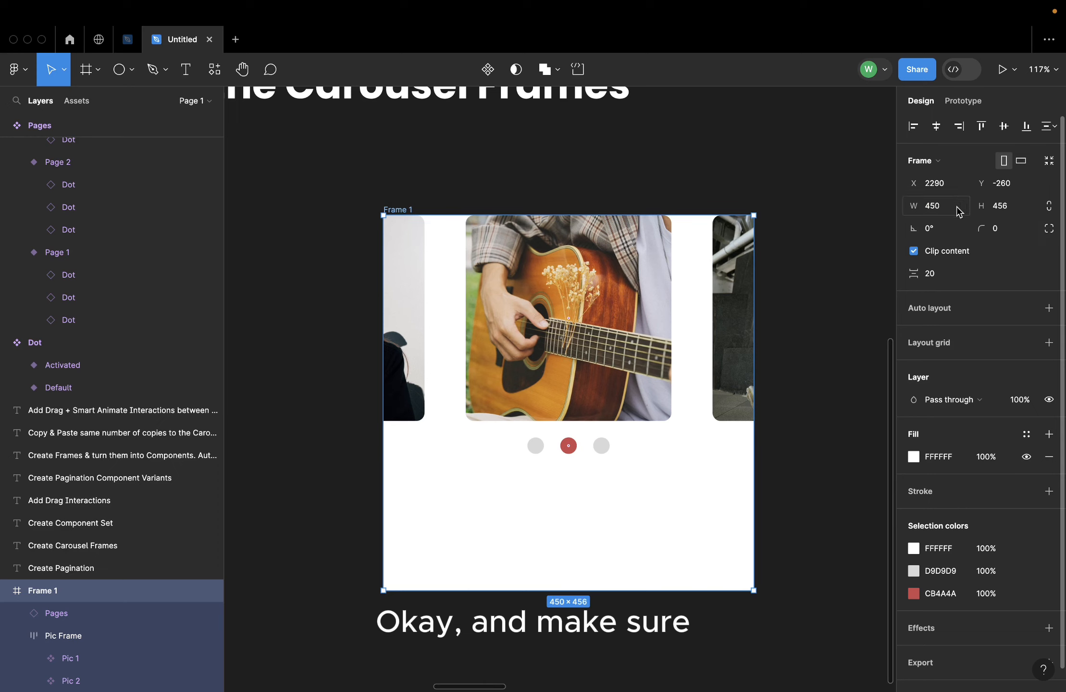
left_click_drag(547, 590, 544, 454)
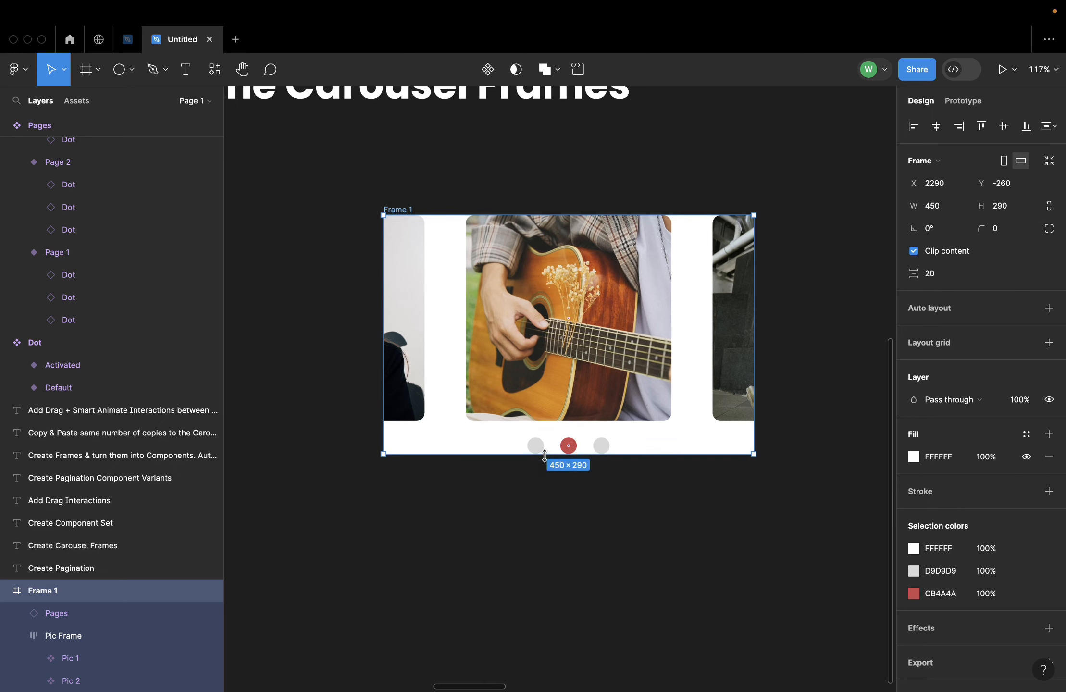
left_click(672, 525)
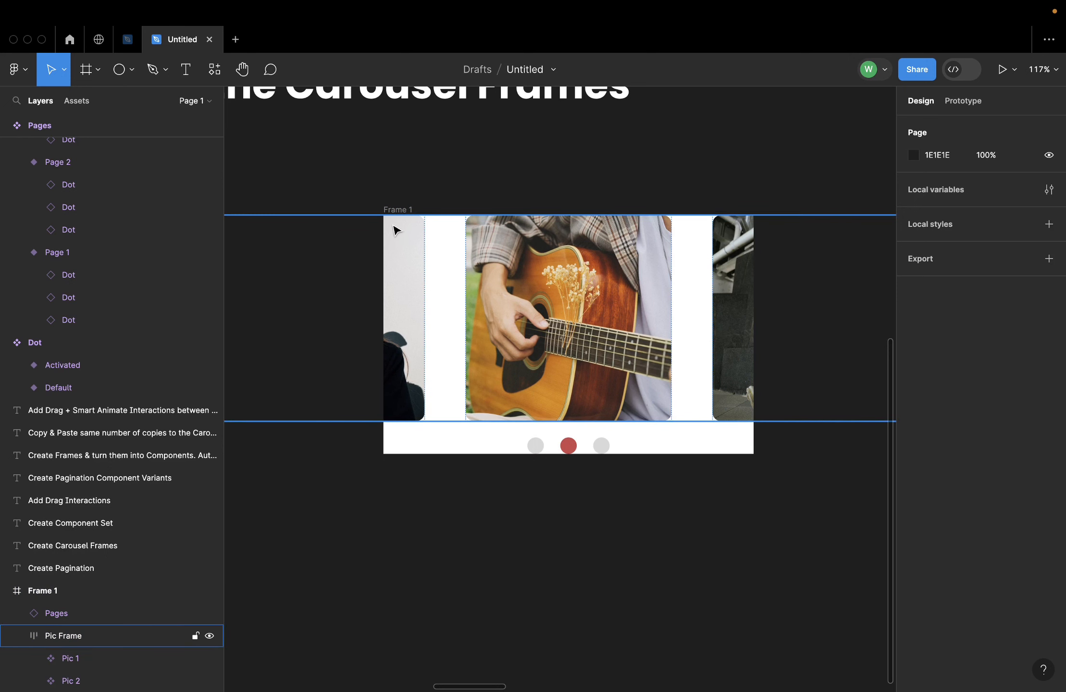
Rename Frame 1 as Caro B
scroll(596, 306, "down", 5)
double_click(495, 247)
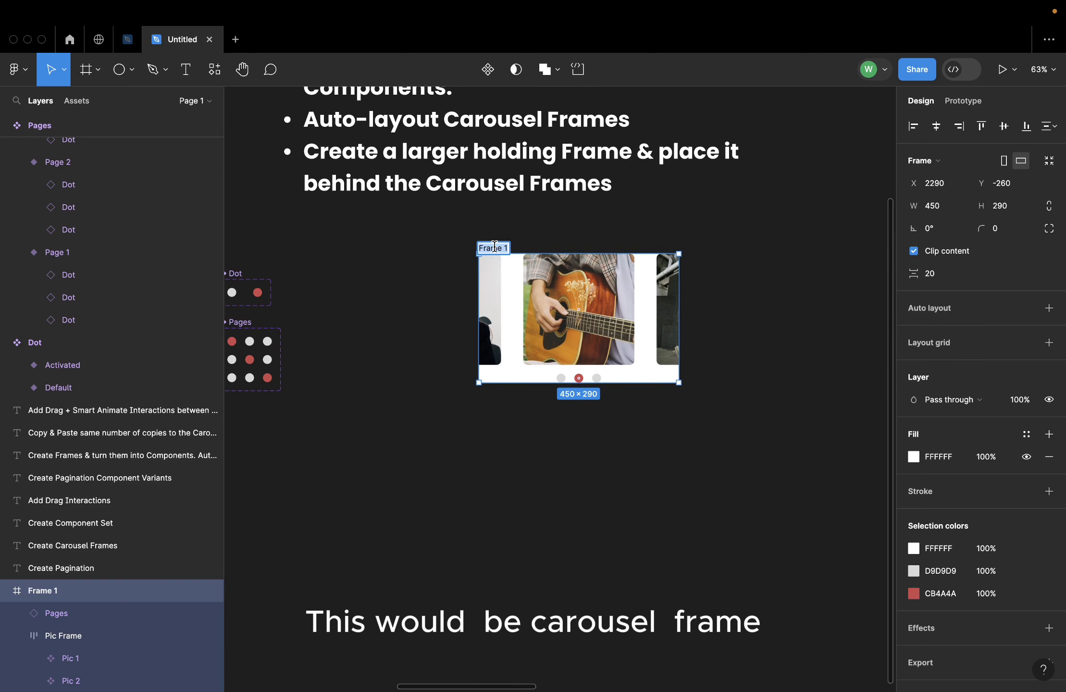
type("Caro B")
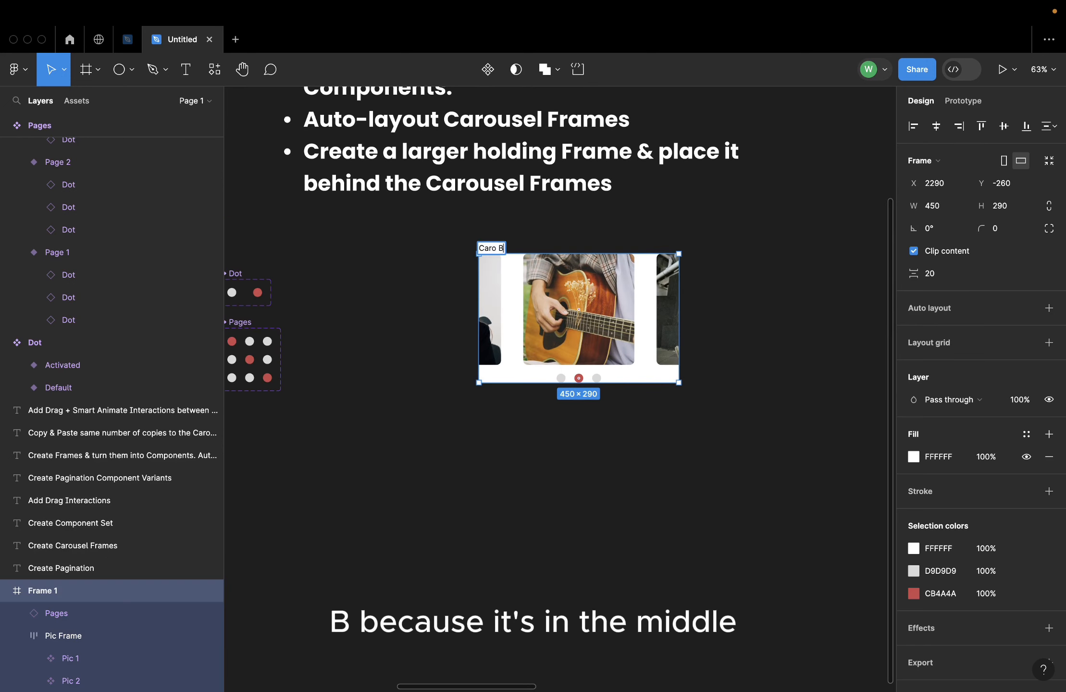
left_click(410, 472)
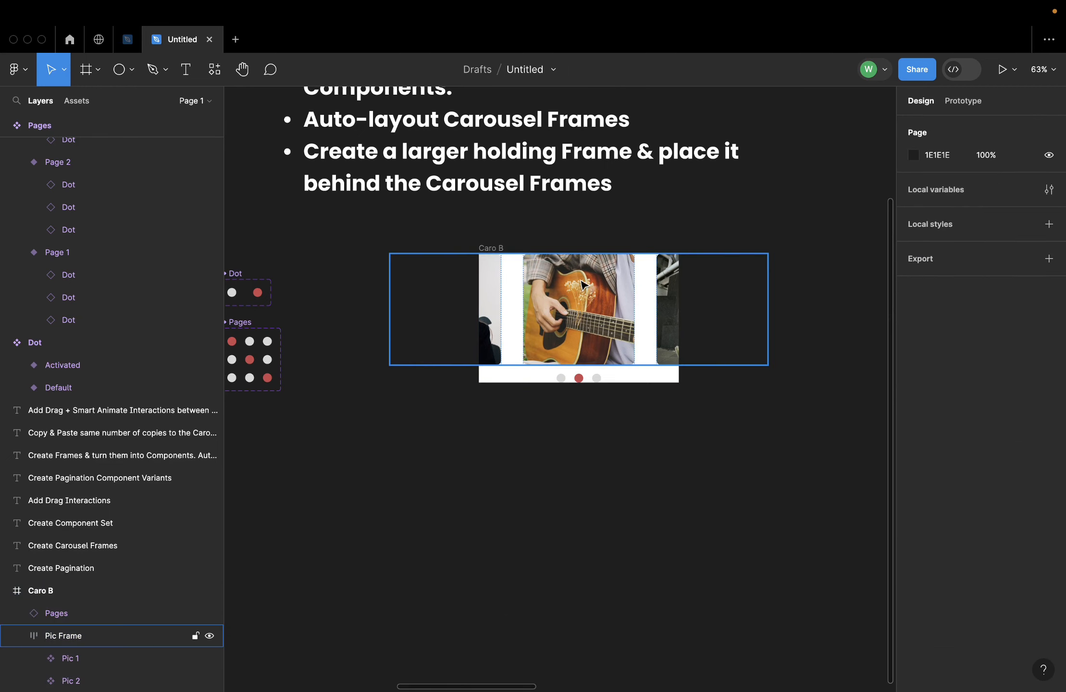
Move the Caro B frame beneath the "3. Create Component Set" instructions
left_click(489, 247)
scroll(421, 380, "down", 5)
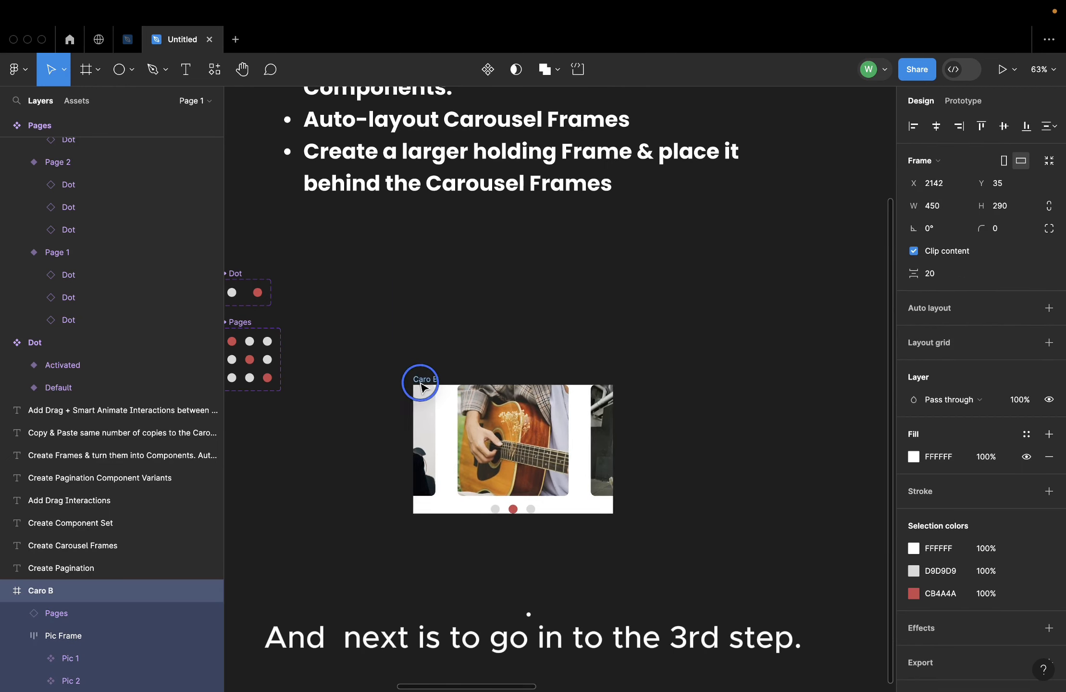
scroll(648, 386, "right", 5)
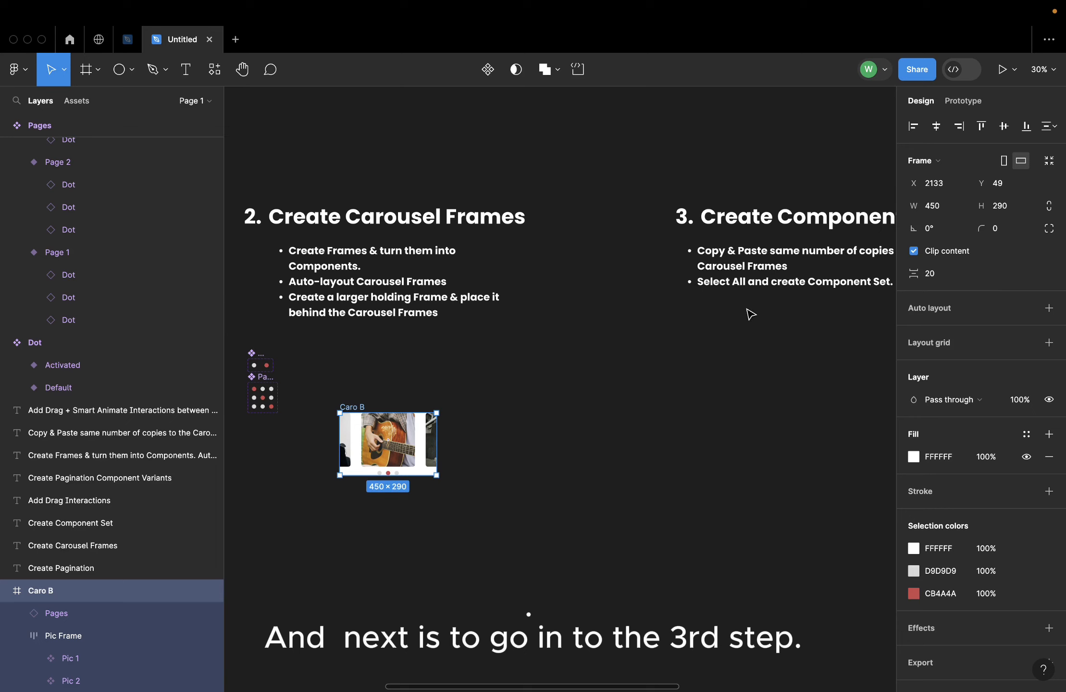
scroll(645, 371, "down", 3)
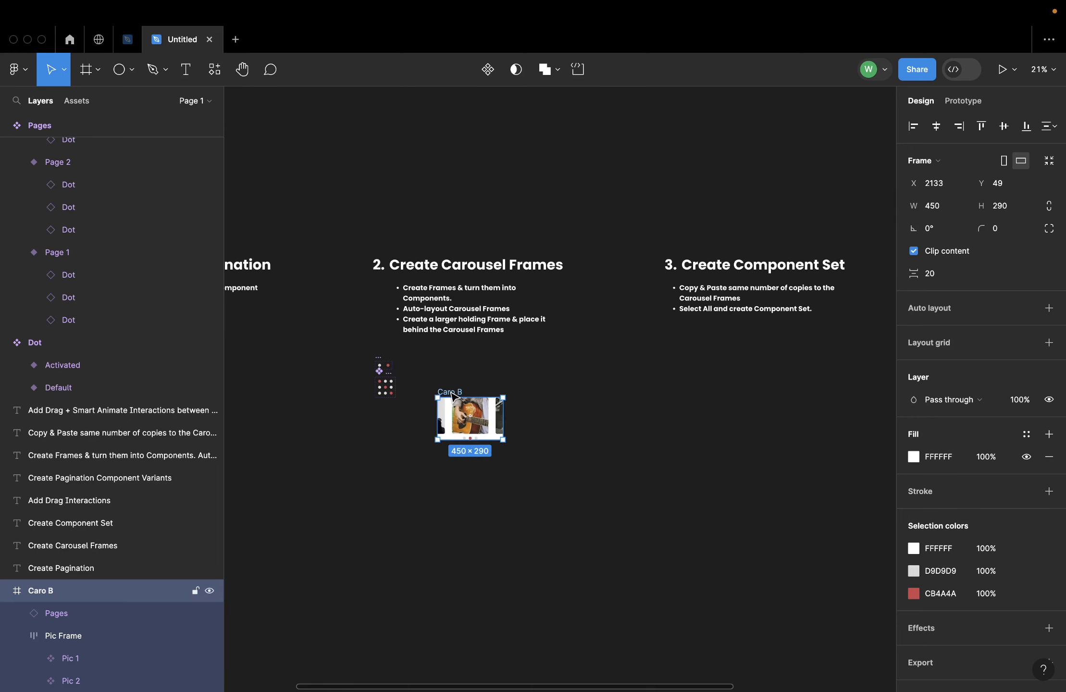
left_click_drag(510, 395, 743, 348)
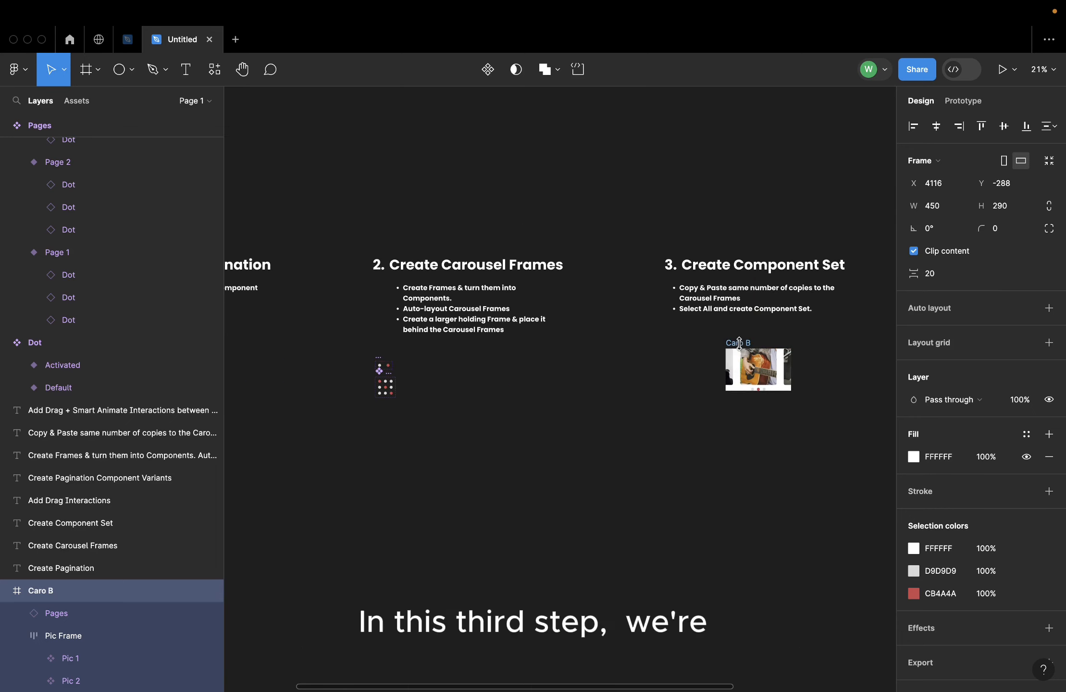
scroll(817, 355, "up", 5)
left_click(818, 355)
Duplicate Caro B twice straight below the original to make an evenly spaced column of three frames
scroll(818, 355, "down", 3)
scroll(817, 355, "right", 2)
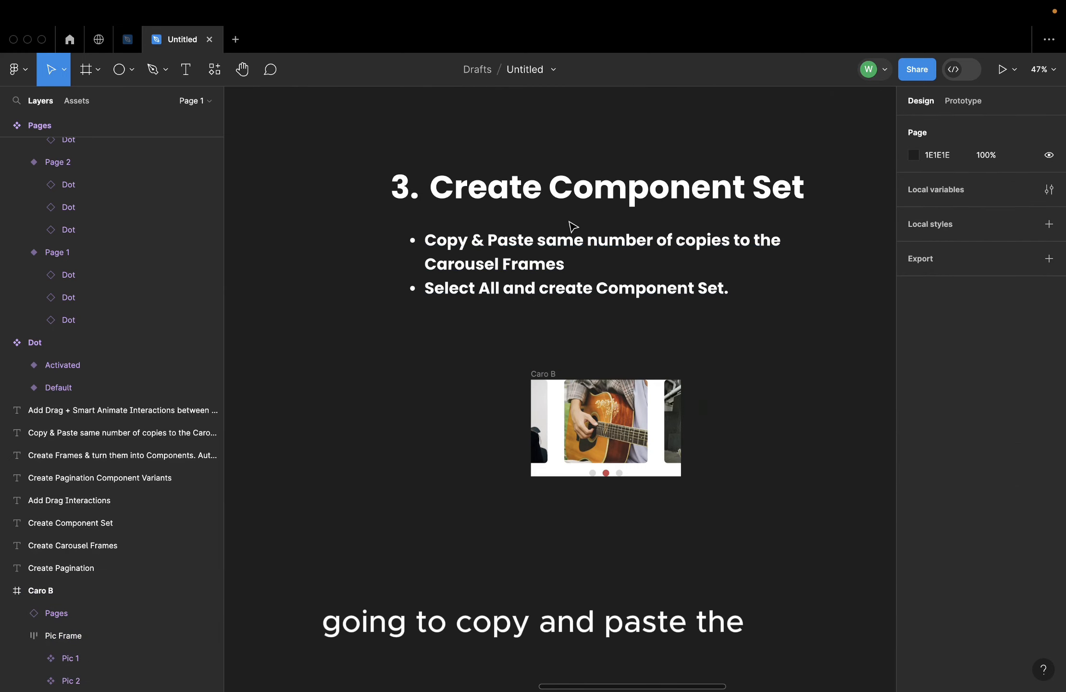
scroll(715, 403, "down", 2)
scroll(716, 404, "right", 2)
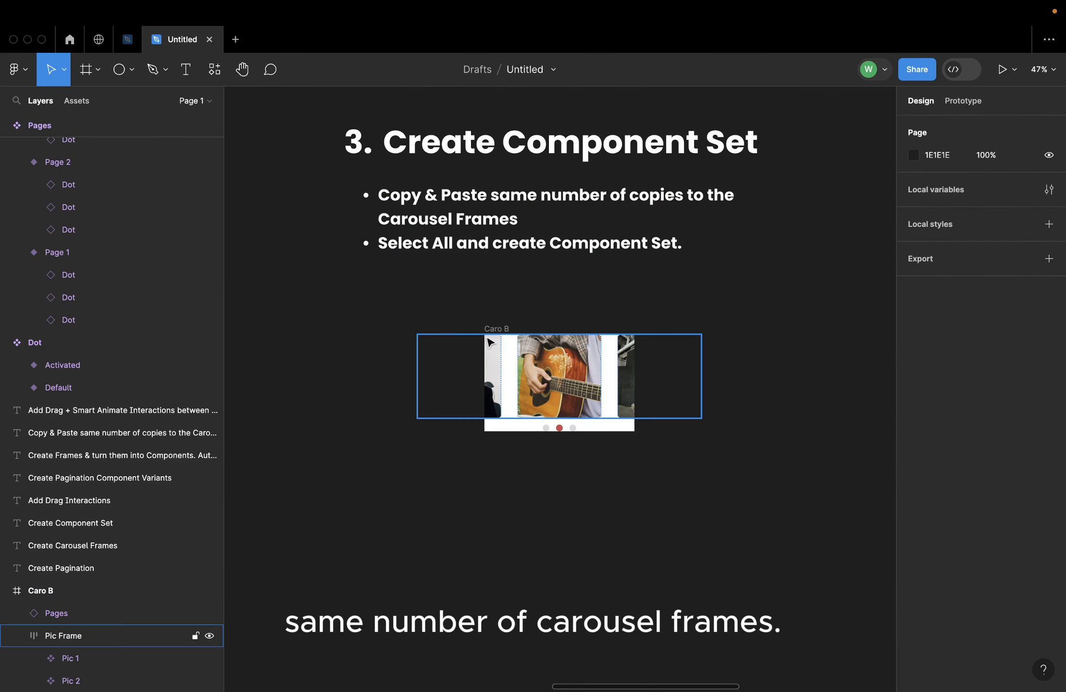
left_click_drag(484, 330, 502, 452)
scroll(697, 467, "down", 4)
scroll(697, 466, "left", 1)
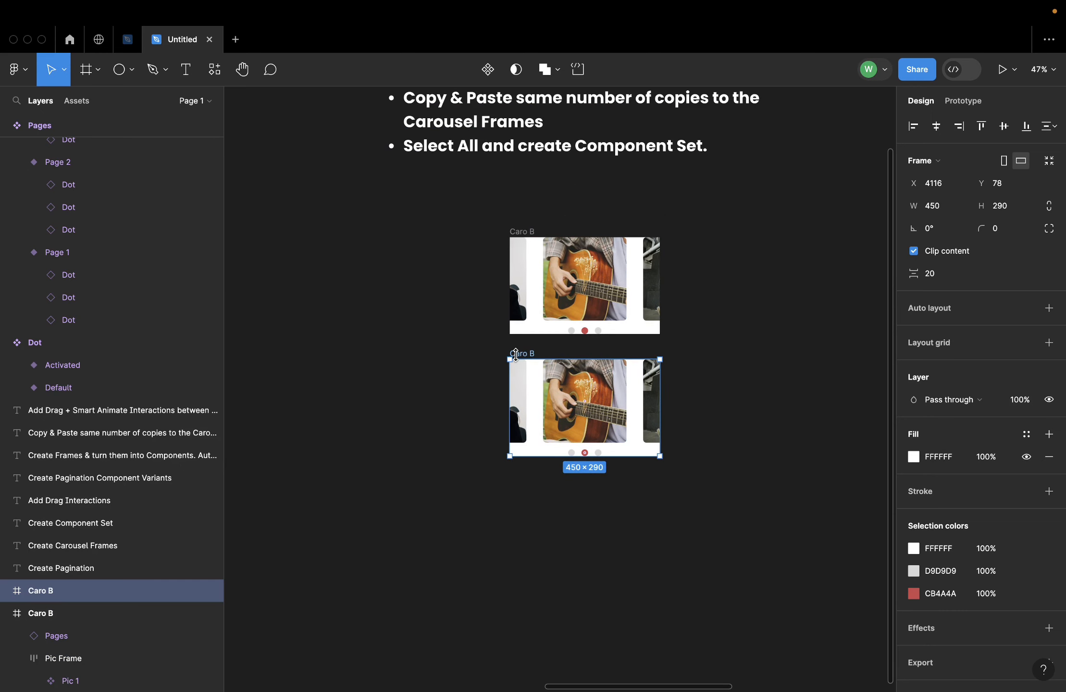
key("super+d")
left_click(731, 369)
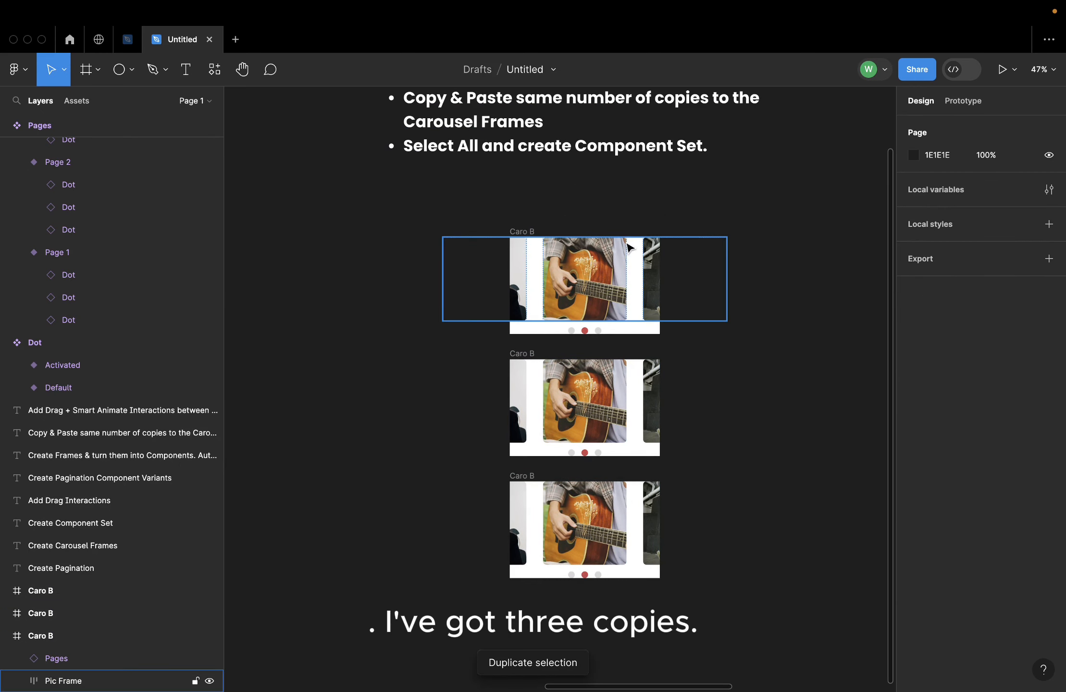
Shift the Pic Frame in the top Caro B copy to an X of about 111, centring the portrait with the hat
scroll(629, 248, "up", 5)
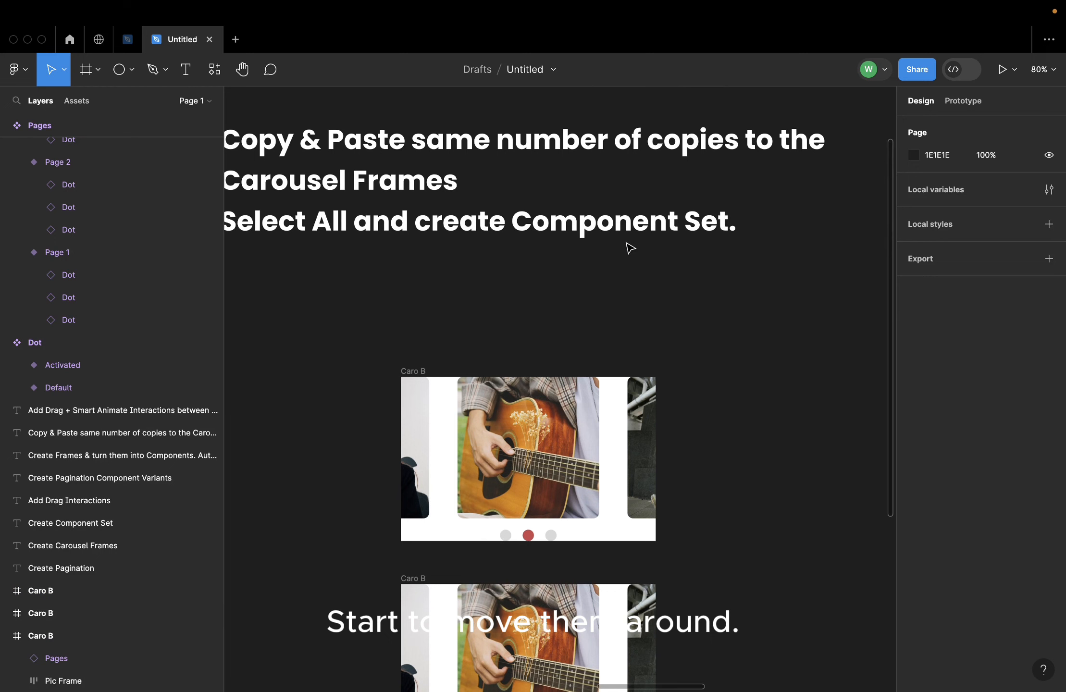
scroll(630, 248, "down", 3)
left_click(601, 339)
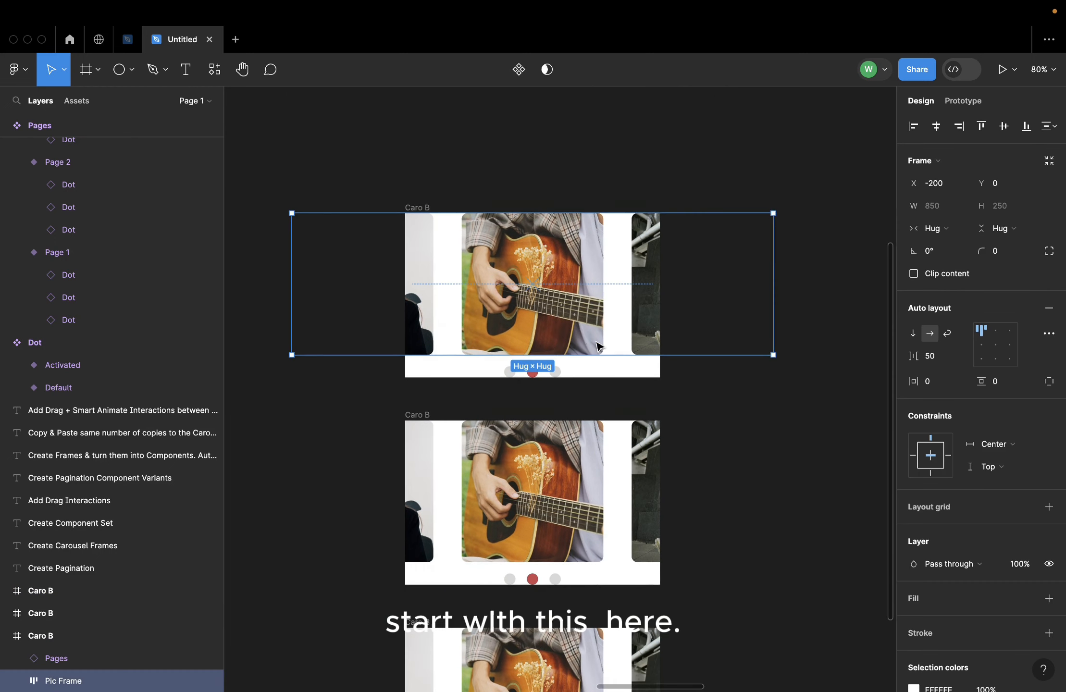
left_click_drag(491, 300, 625, 296)
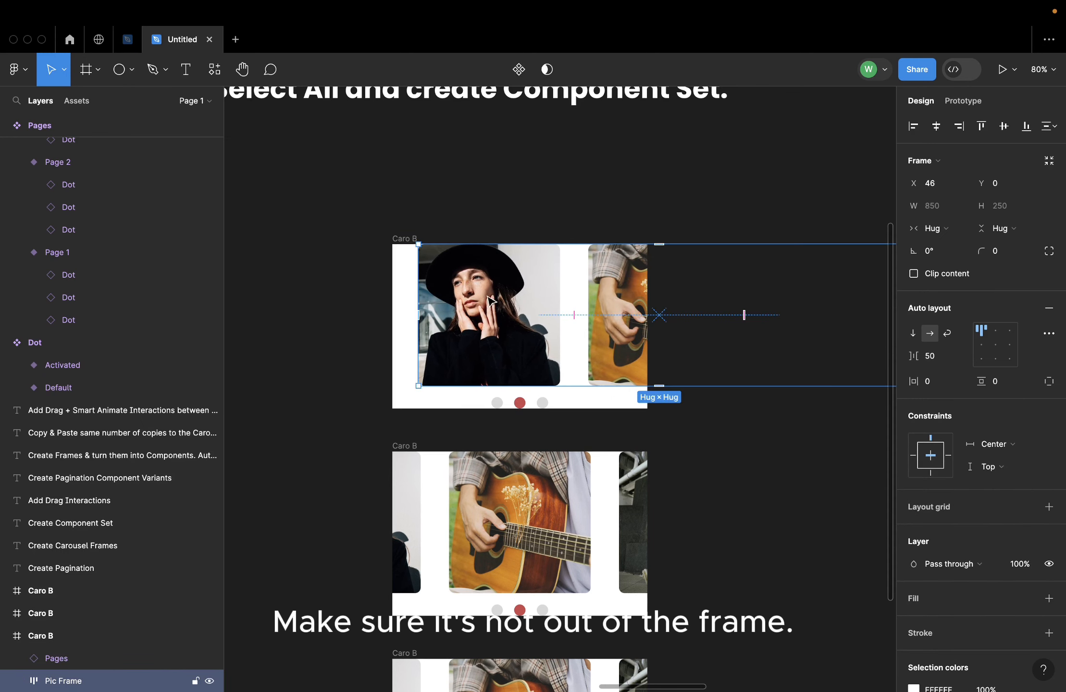
left_click_drag(477, 302, 523, 332)
scroll(531, 312, "up", 5)
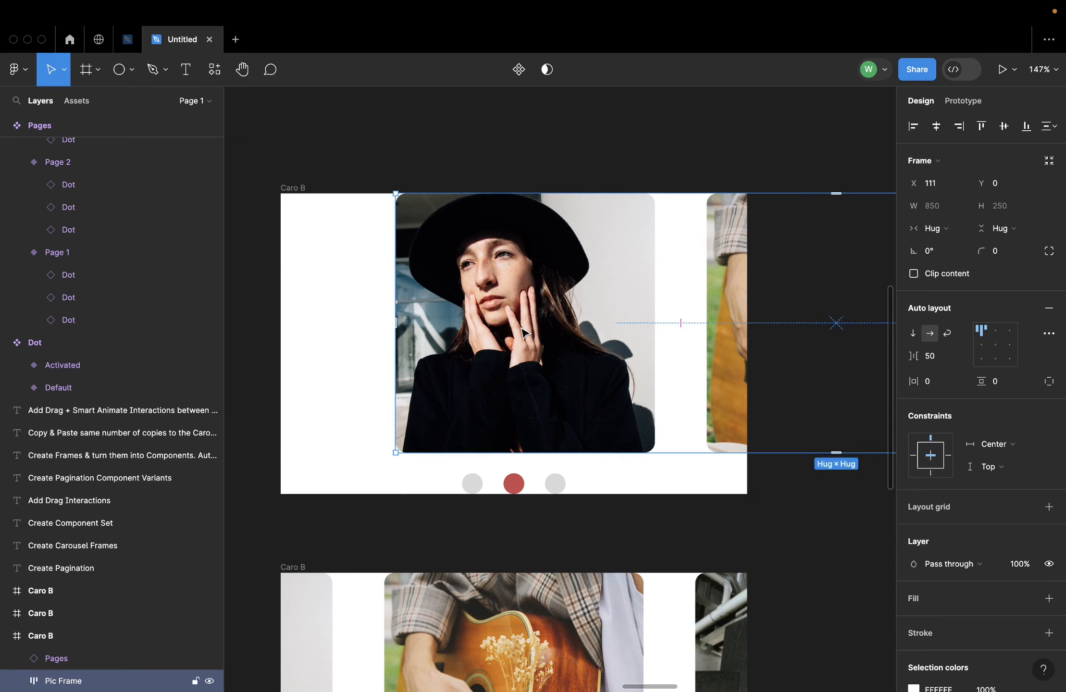
Shift the Pic Frame in the lowest Caro B copy sideways to centre the third picture, the woman in orange
scroll(523, 332, "down", 5)
scroll(563, 440, "down", 5)
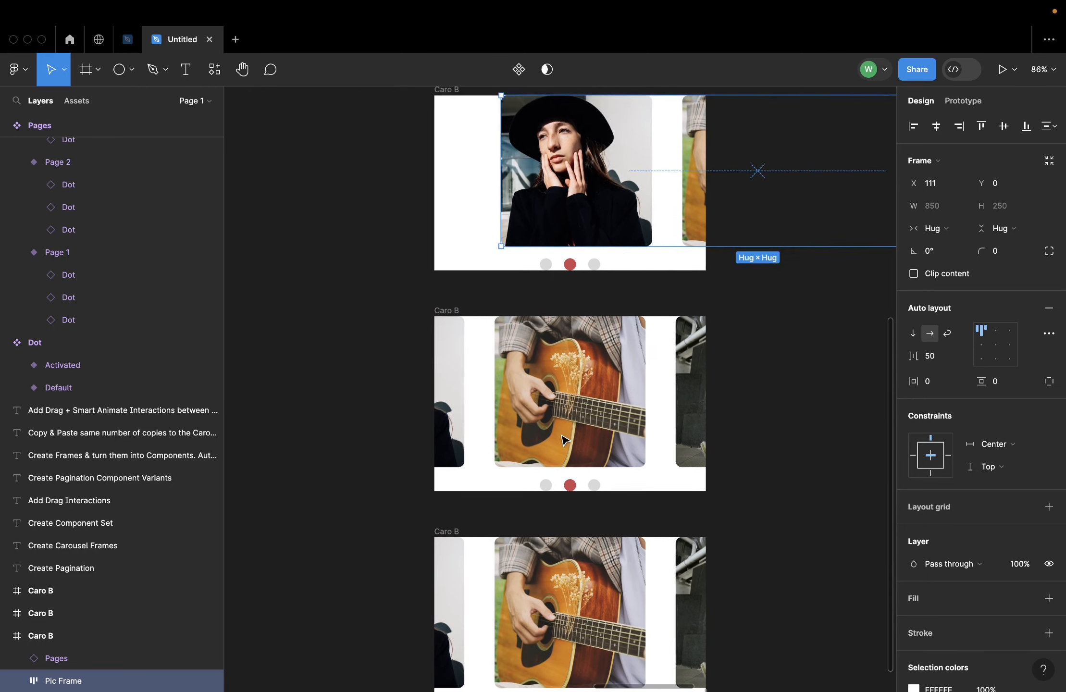
left_click(601, 500)
scroll(601, 500, "down", 3)
scroll(601, 500, "right", 3)
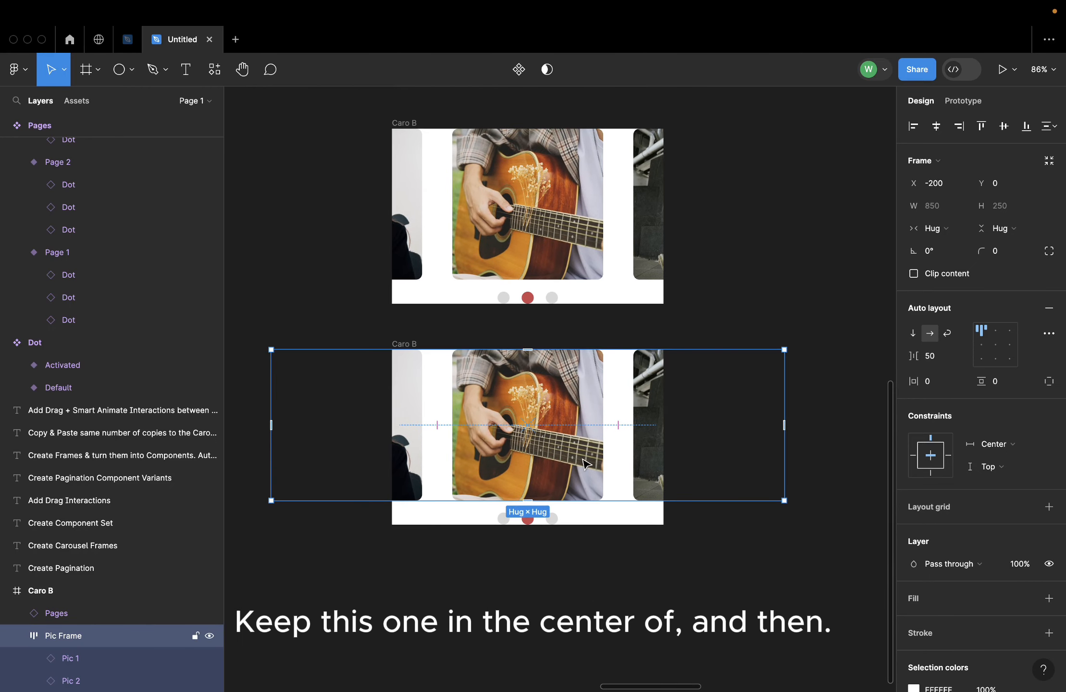
left_click_drag(582, 460, 474, 461)
left_click_drag(640, 462, 571, 463)
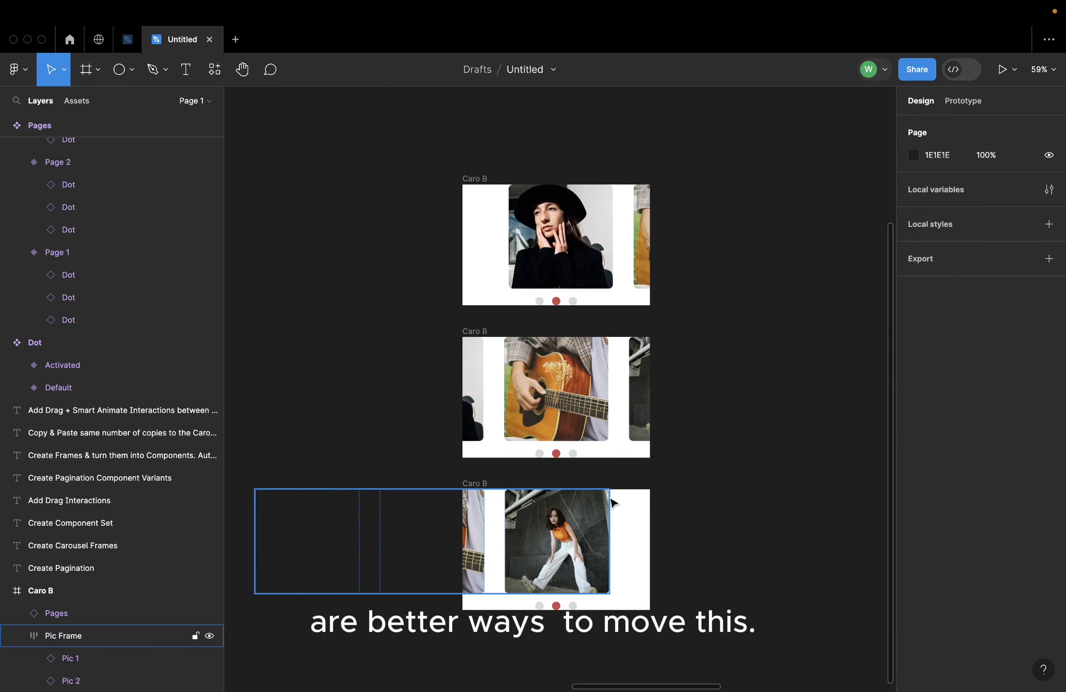
Rename the uppermost carousel frame as Caro A
scroll(612, 502, "down", 2)
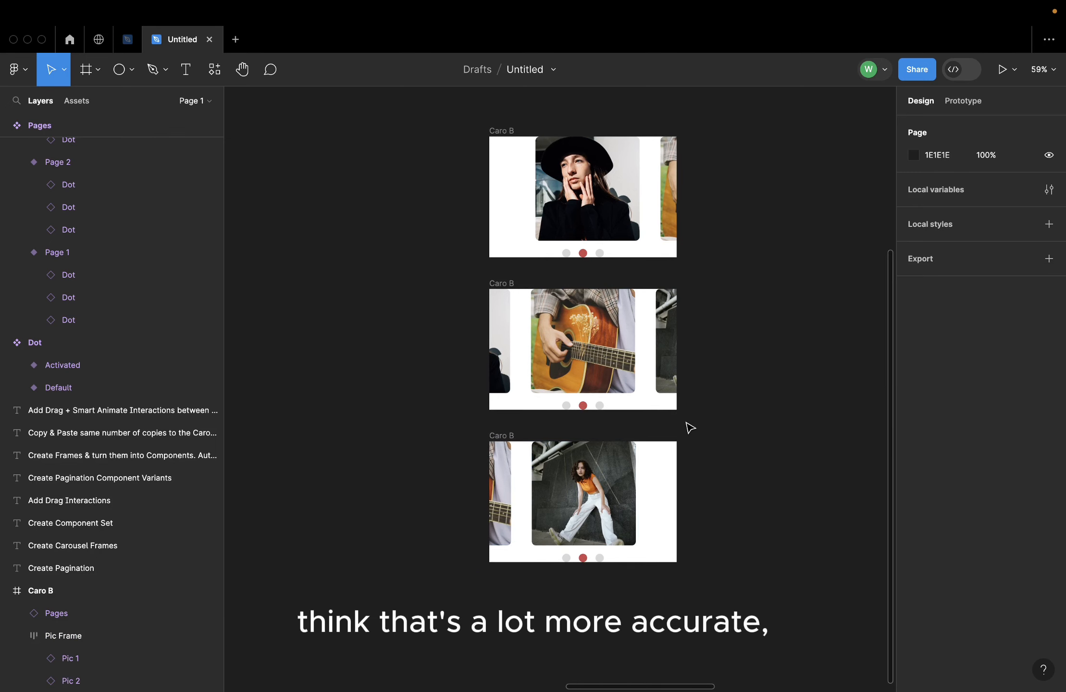
double_click(500, 131)
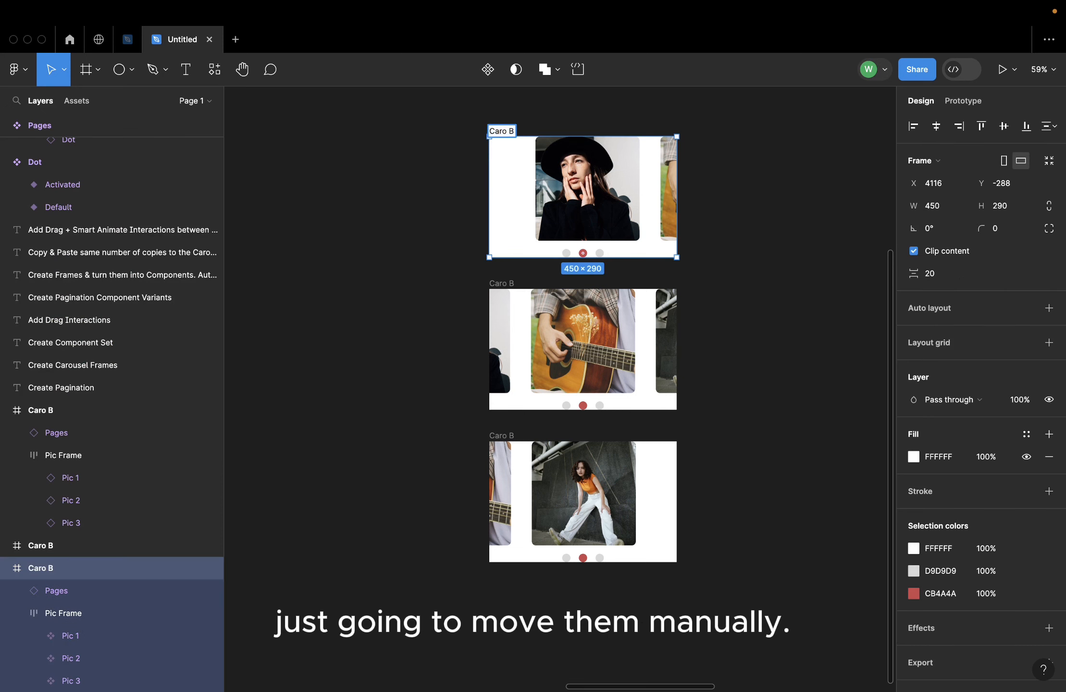
key("BackSpace")
type("A")
left_click(414, 244)
Rename the lowest carousel frame as Caro C
left_click(506, 435)
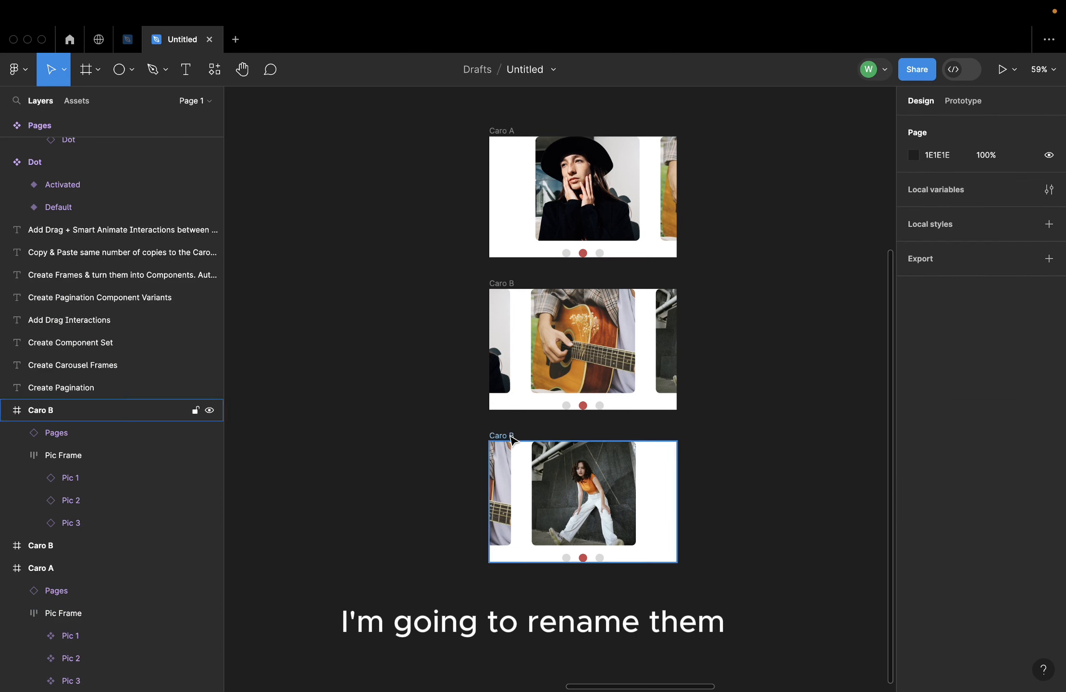
double_click(509, 435)
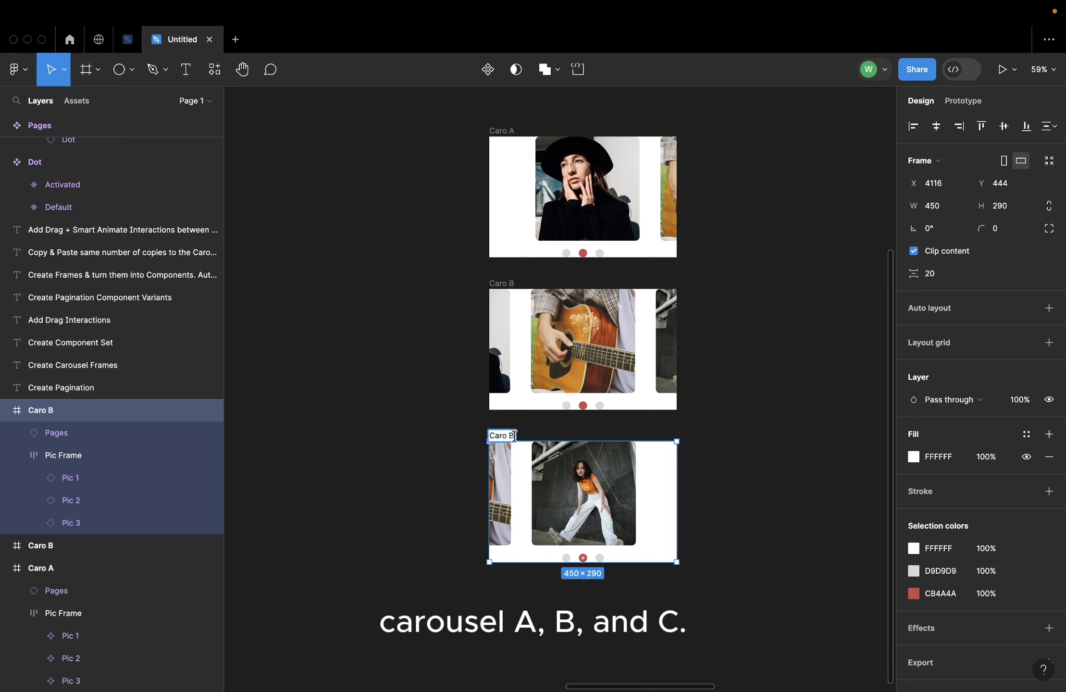
left_click(335, 350)
Switch the pagination instance in Caro A to the Page 1 variant
left_click(593, 259)
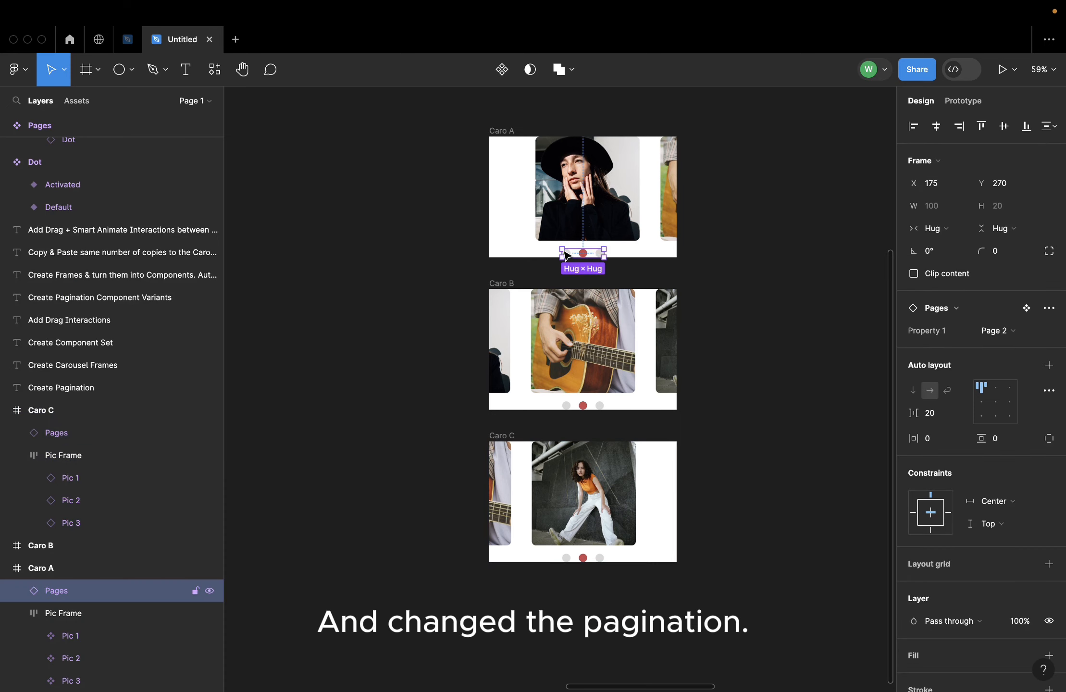
scroll(572, 247, "up", 5)
left_click(991, 331)
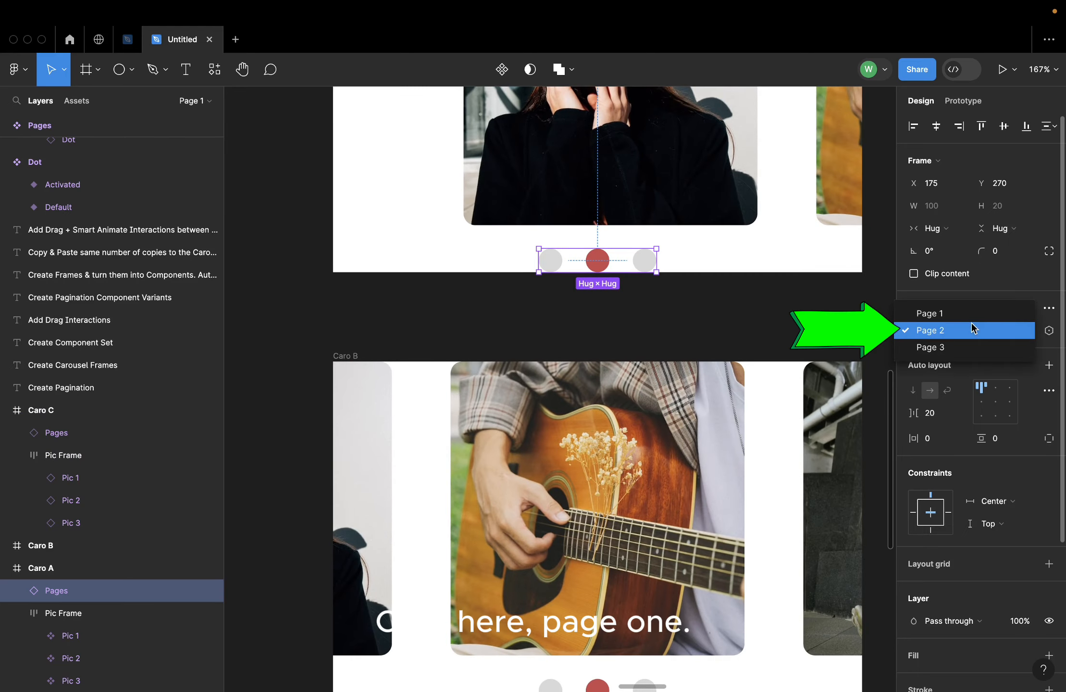
left_click(971, 313)
left_click(738, 321)
Switch the pagination instance in Caro C to the Page 3 variant
scroll(738, 321, "down", 5)
scroll(737, 323, "down", 3)
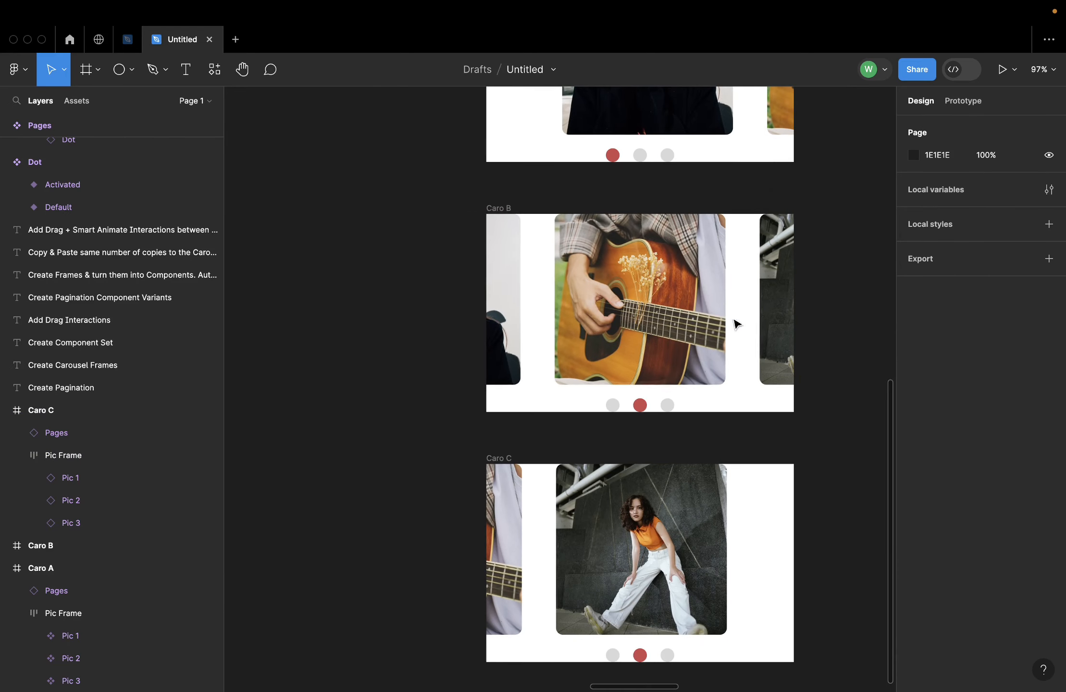
scroll(667, 405, "down", 5)
left_click(686, 452)
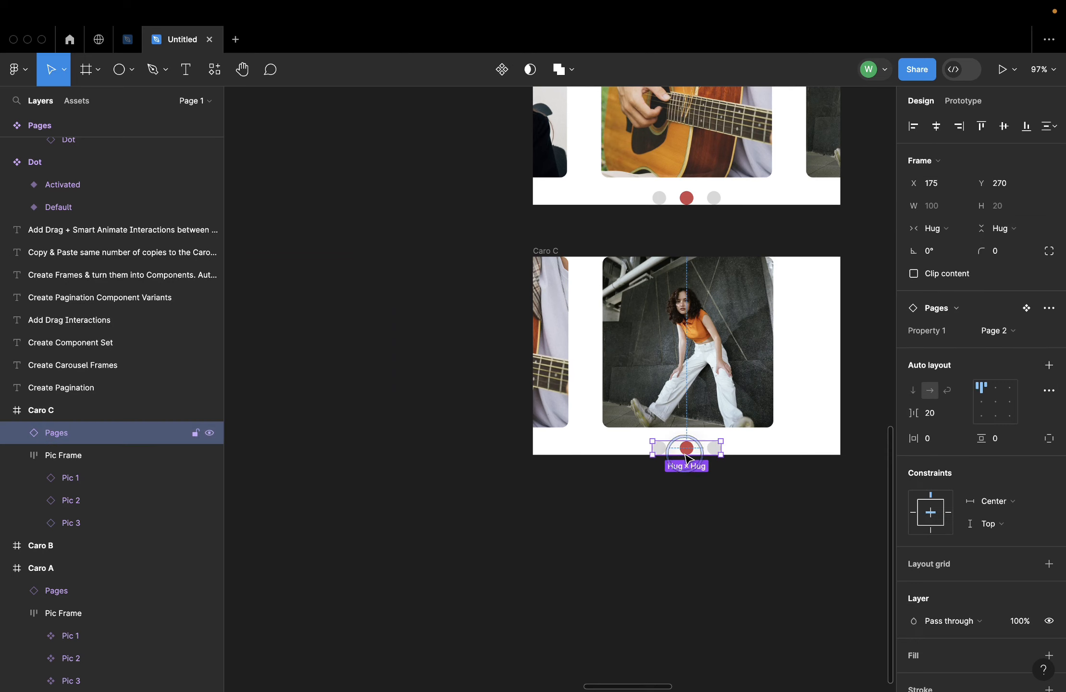
left_click(999, 337)
left_click(984, 350)
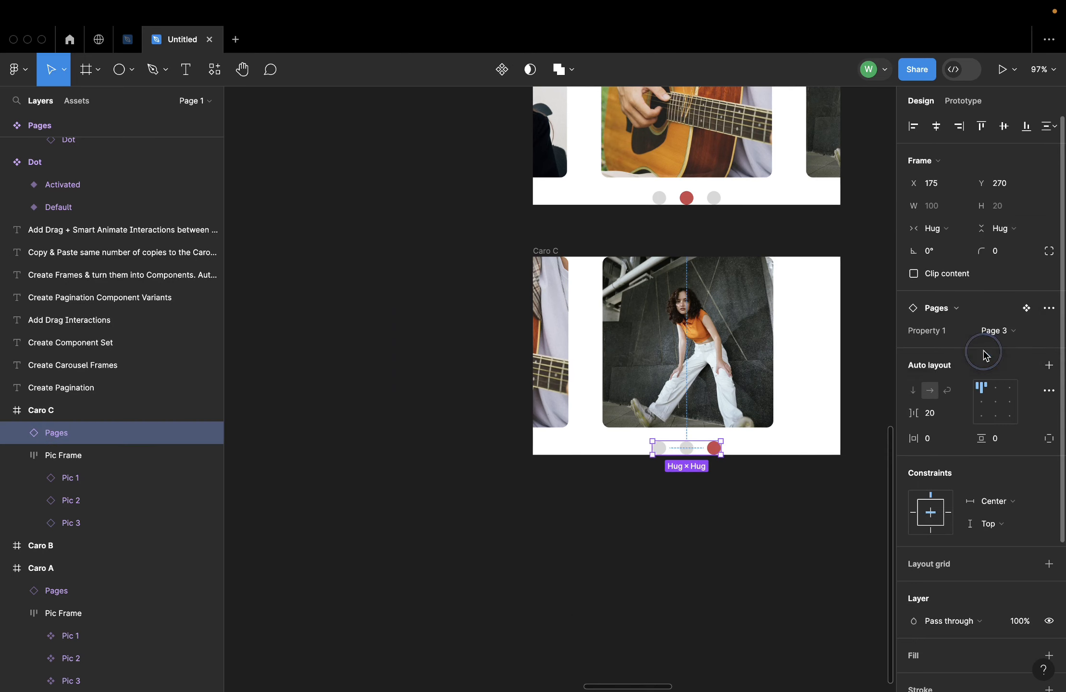
left_click(687, 509)
scroll(688, 509, "down", 5)
scroll(688, 509, "up", 3)
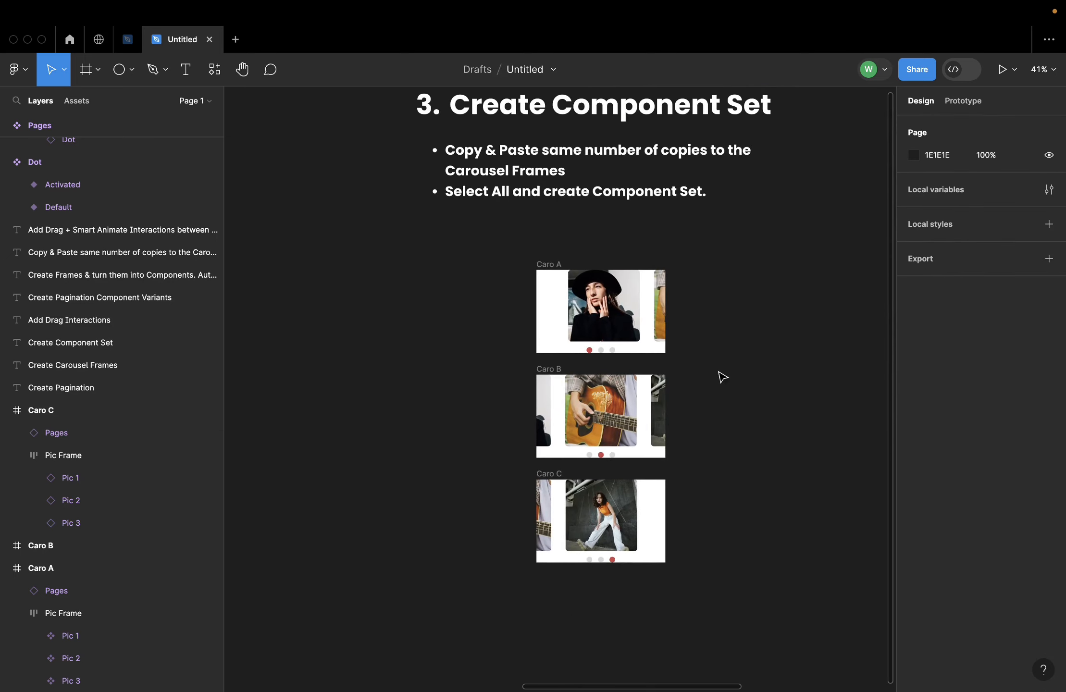
Combine the Caro A, Caro B and Caro C frames into one component set
scroll(720, 374, "right", 3)
left_click_drag(410, 224, 661, 648)
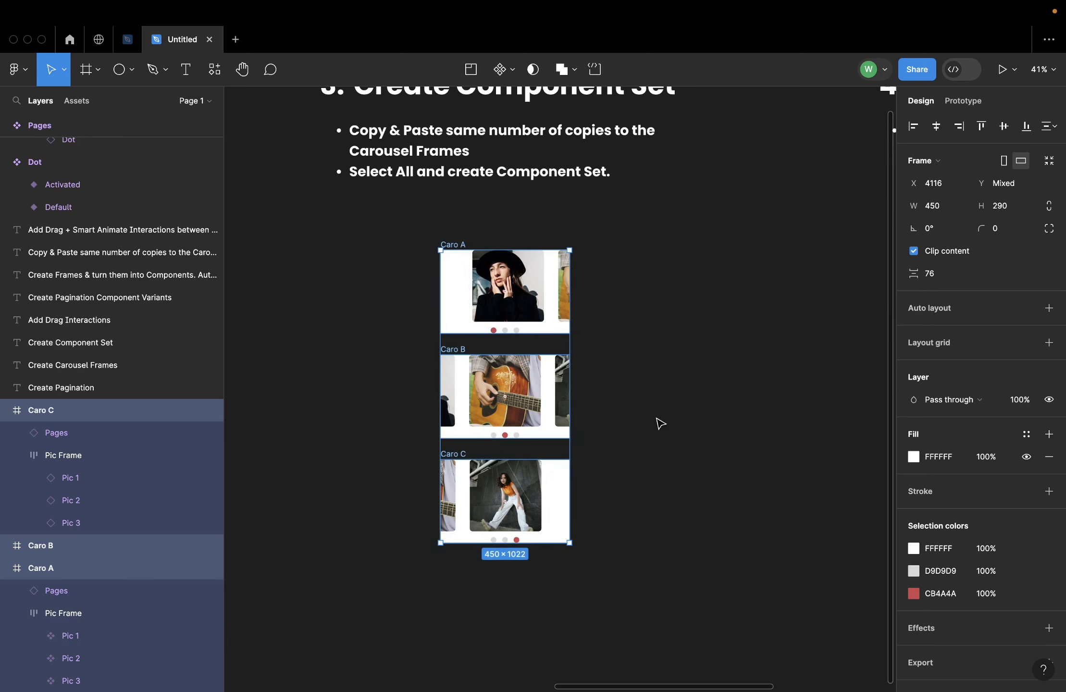
left_click(513, 72)
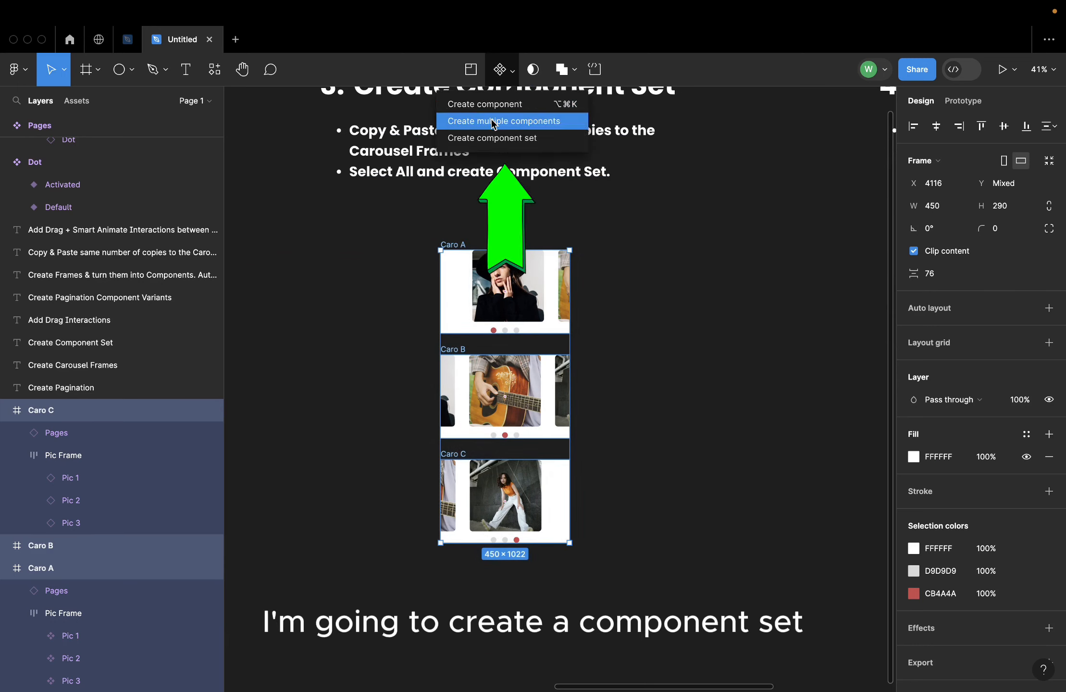
left_click(456, 140)
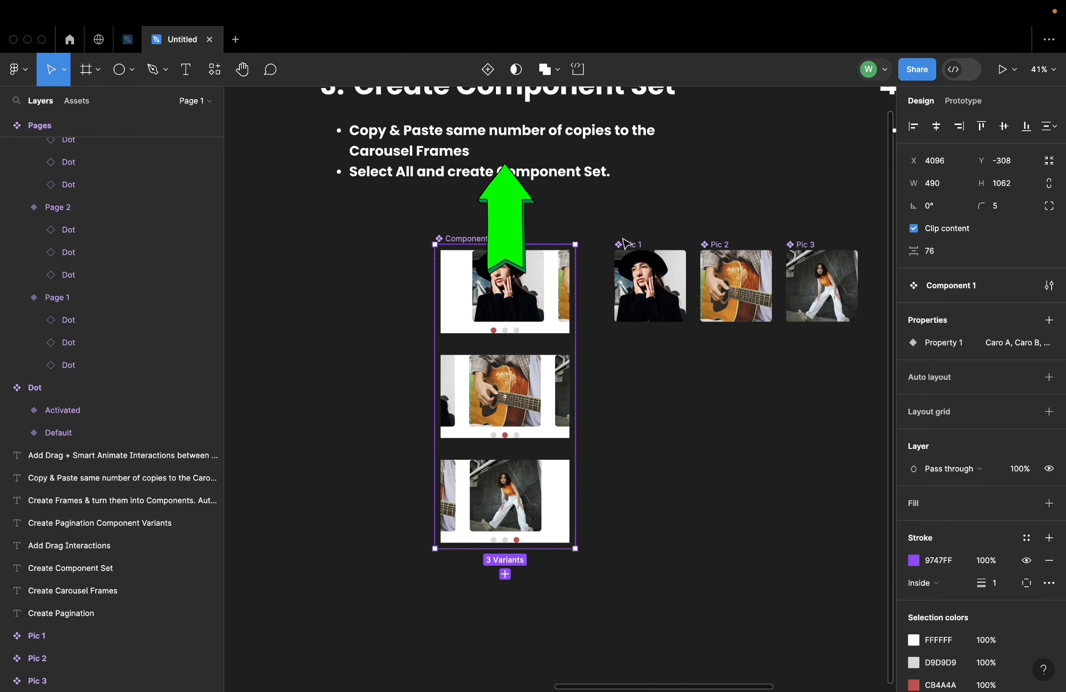
left_click(749, 480)
Move the carousel component set and the three Pic components under the "4. Add Drag Interactions" heading
scroll(748, 480, "right", 5)
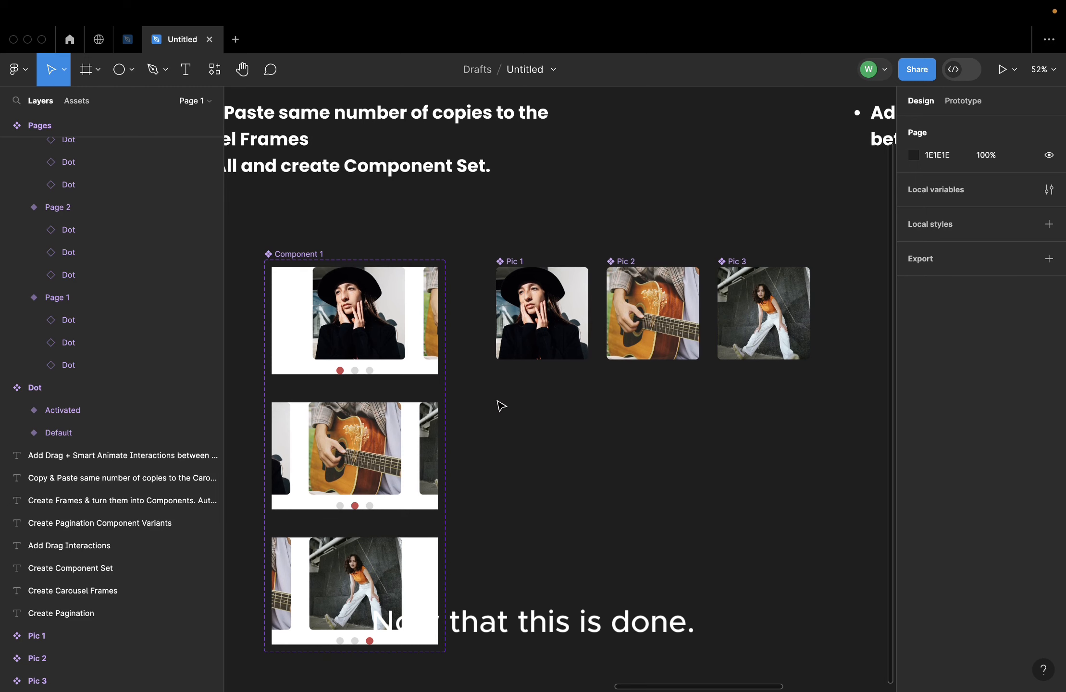
scroll(500, 405, "down", 3)
scroll(502, 406, "down", 5)
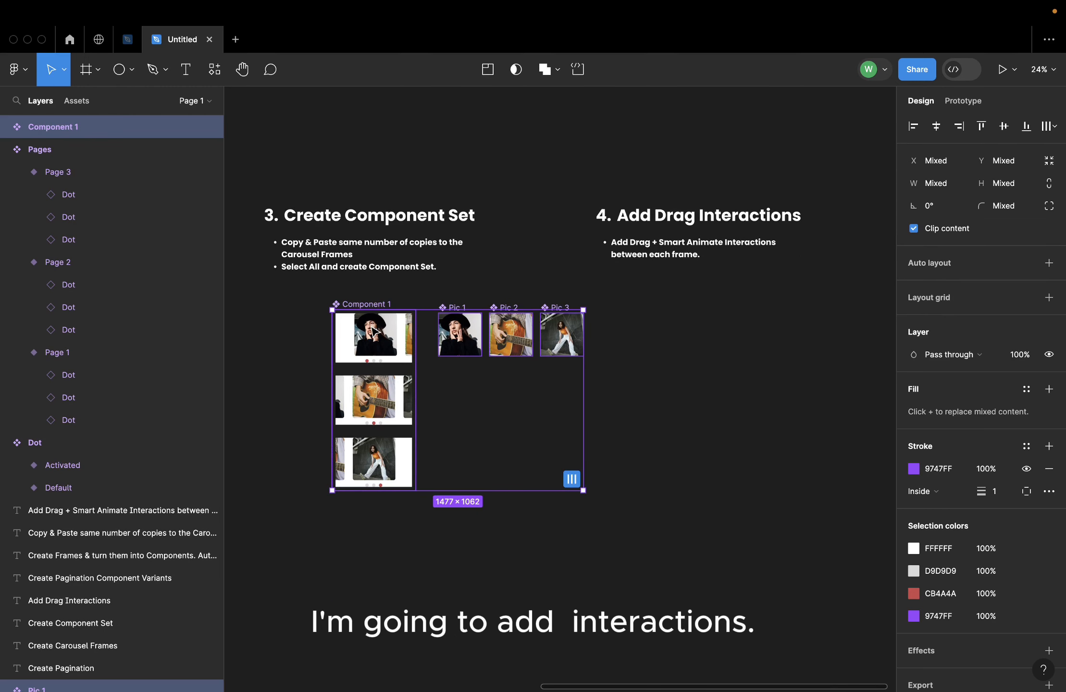
left_click_drag(374, 331, 641, 331)
left_click(744, 422)
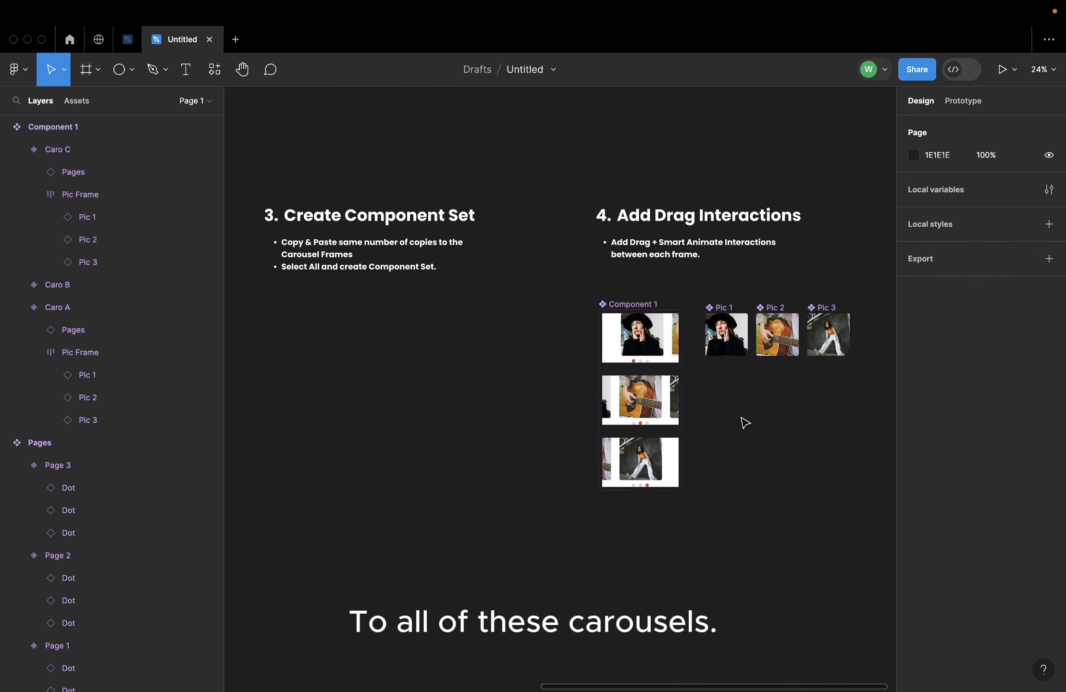
Connect Pic 1 in the Caro A variant to Caro B with an On drag prototype interaction
scroll(745, 423, "up", 5)
scroll(483, 352, "up", 2)
scroll(478, 367, "up", 4)
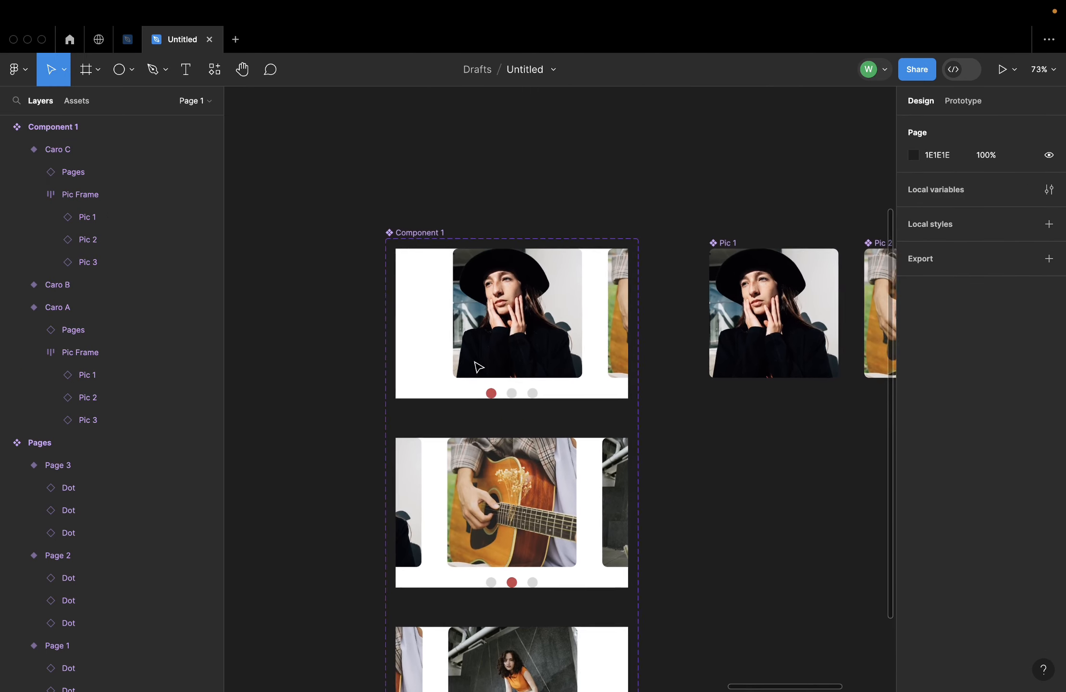
left_click(964, 101)
scroll(669, 421, "down", 3)
left_click(529, 267)
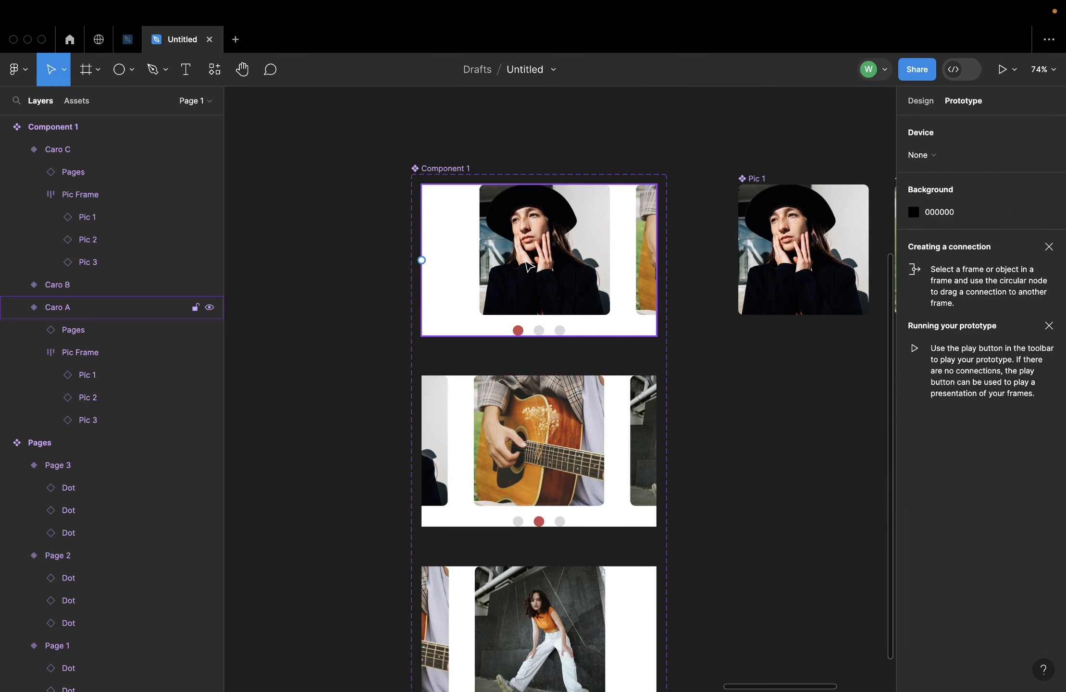
double_click(528, 266)
double_click(528, 266)
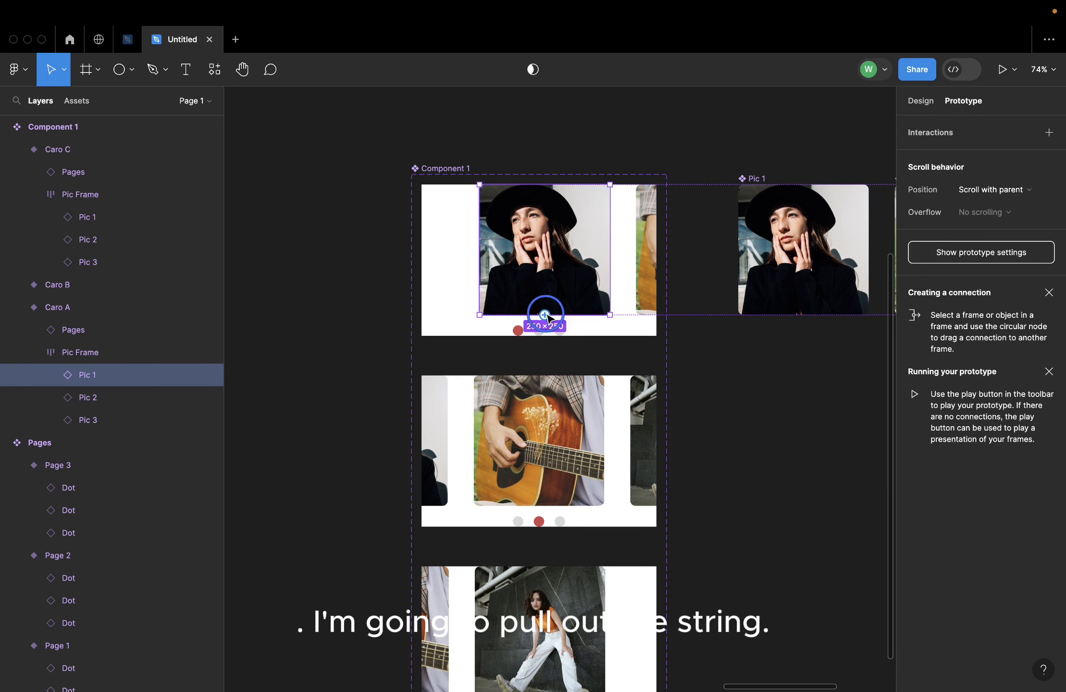
left_click_drag(547, 316, 560, 383)
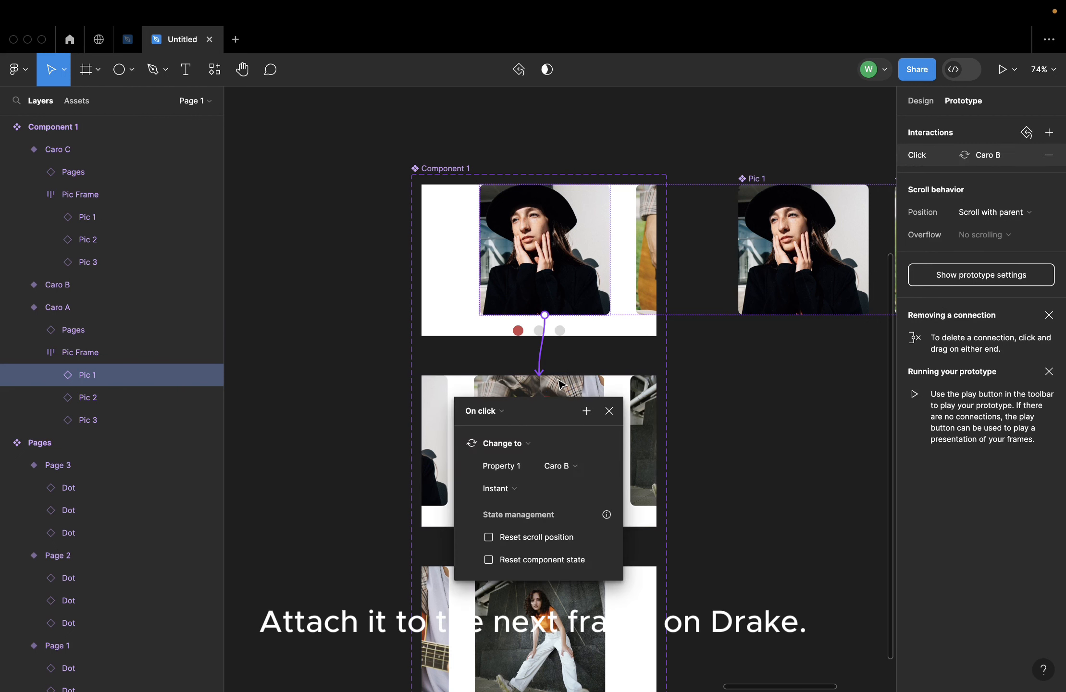
left_click(499, 417)
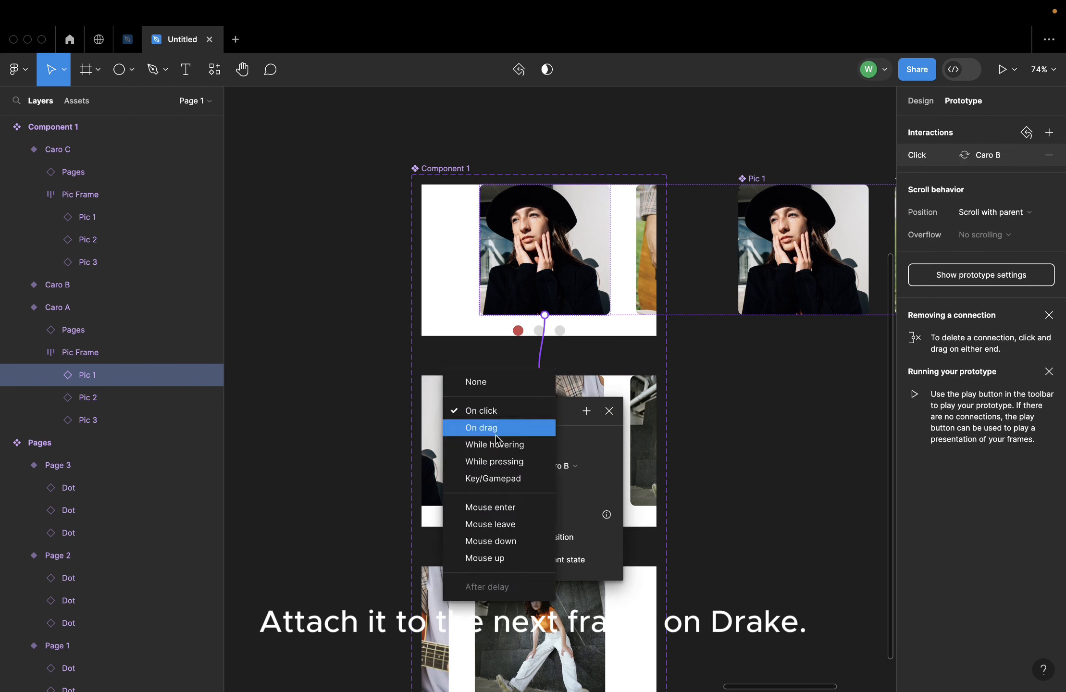
left_click(517, 430)
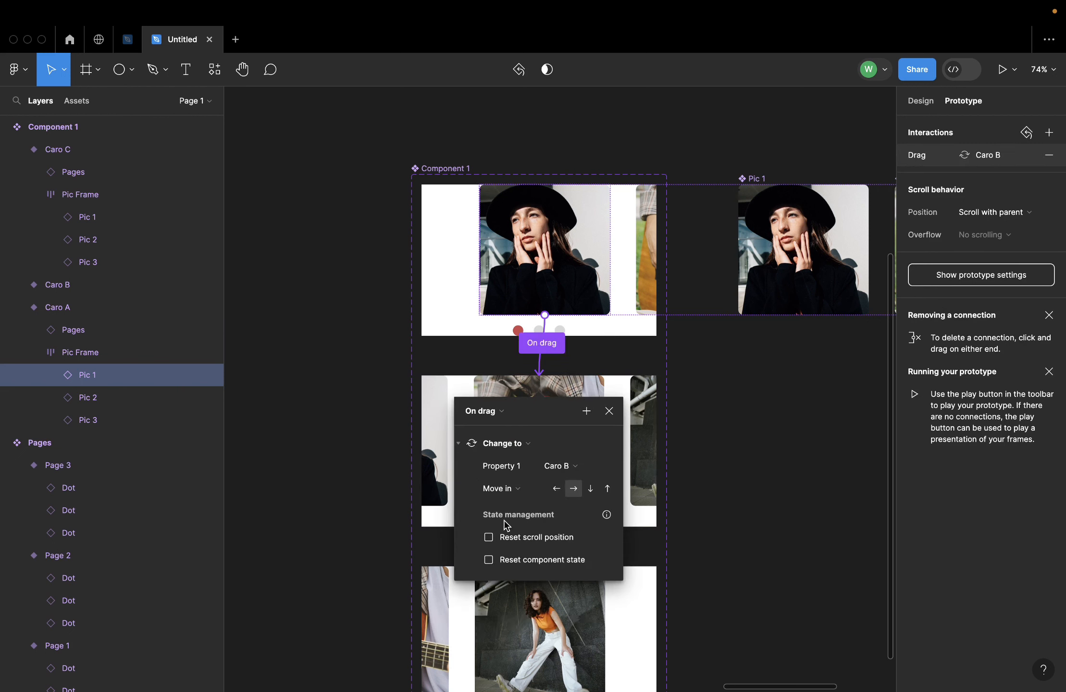
Set the animation of the Caro A to Caro B drag interaction to Smart animate with a 100 ms duration
left_click(503, 490)
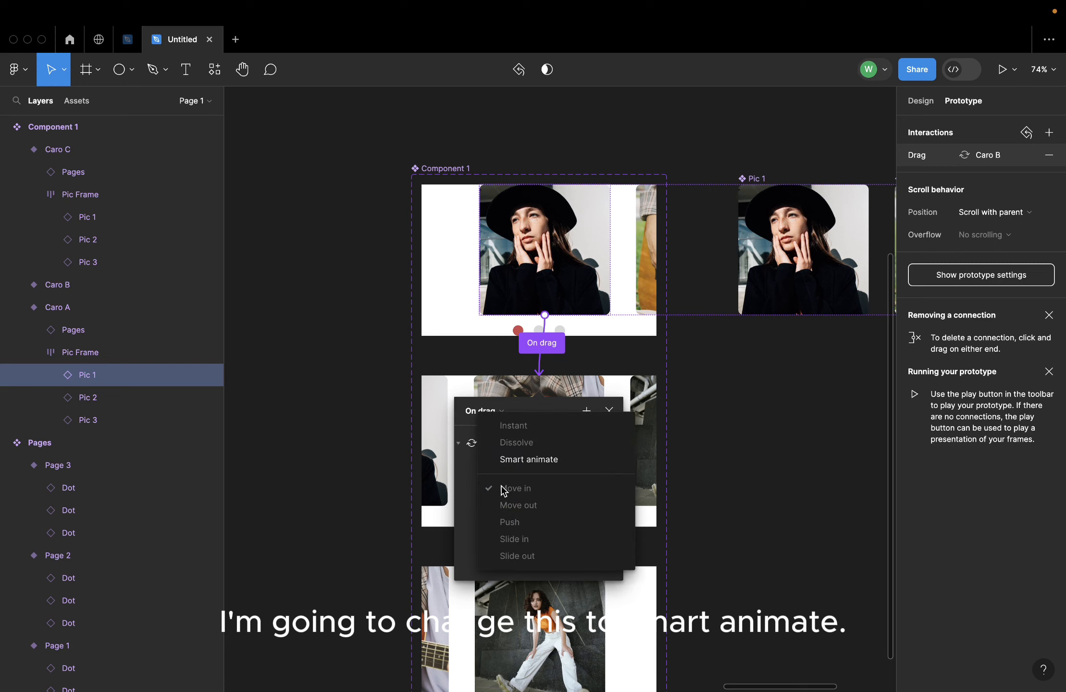
left_click(538, 451)
left_click(563, 510)
type("100")
key("Return")
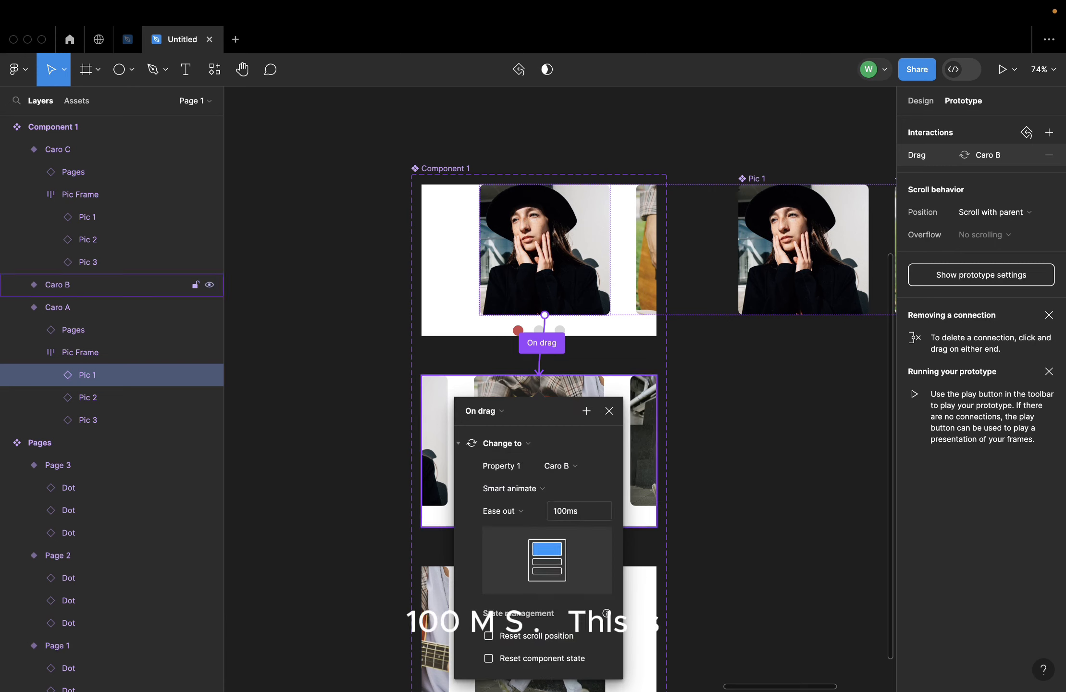
left_click(567, 281)
Connect Pic 2 in the Caro B variant back to Caro A with an On drag interaction
scroll(555, 430, "down", 3)
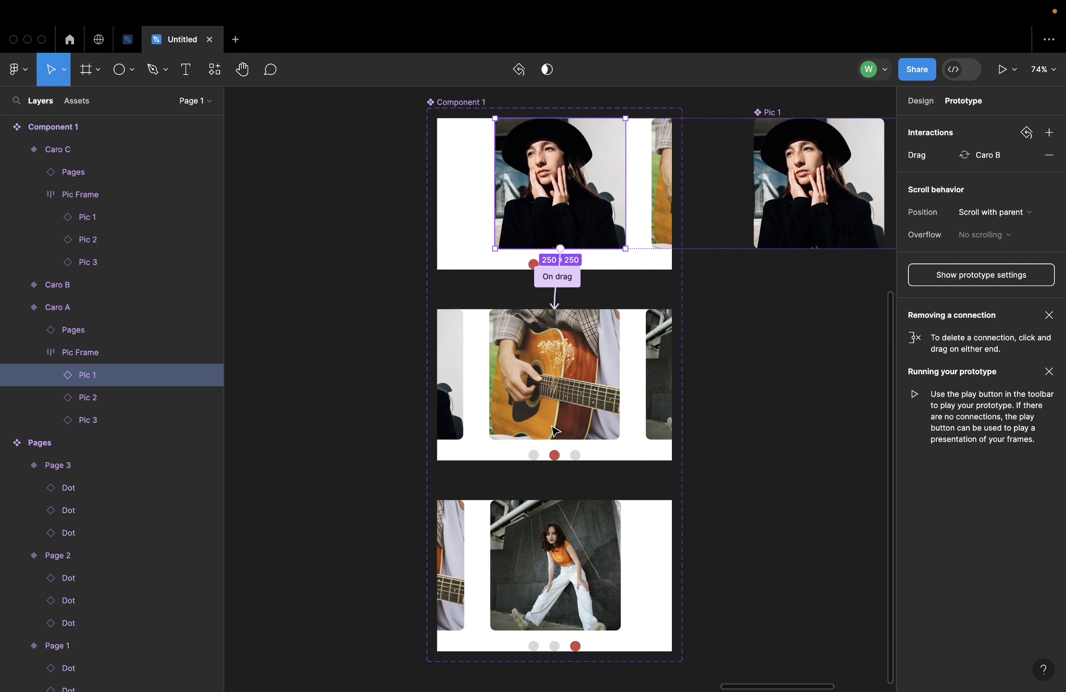
left_click(534, 353)
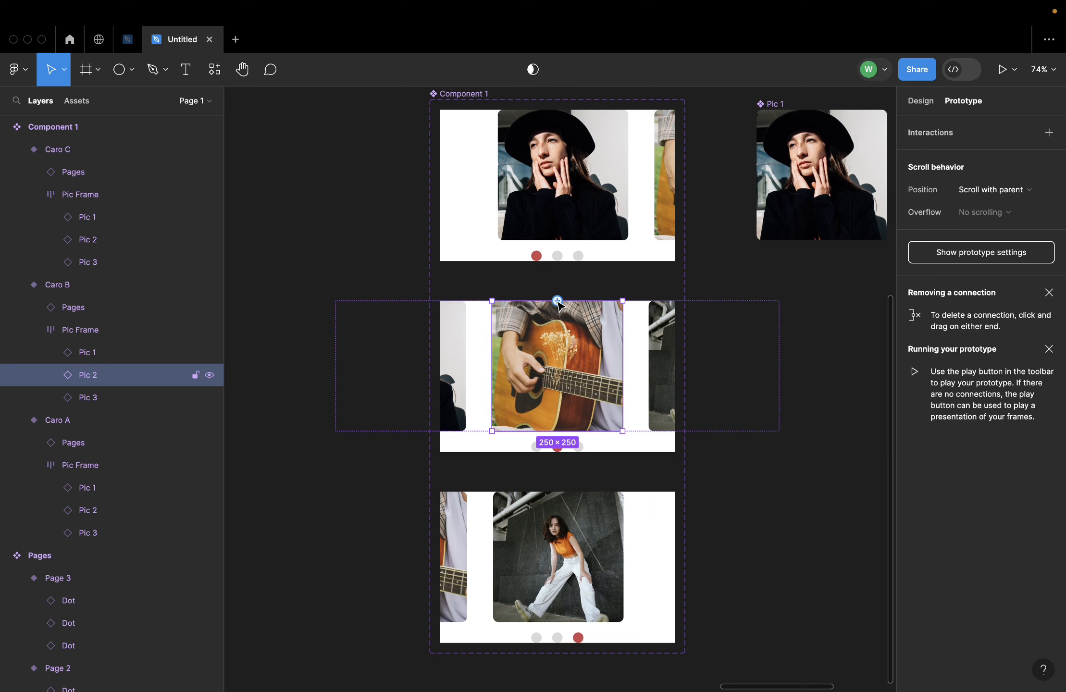
left_click_drag(557, 301, 566, 230)
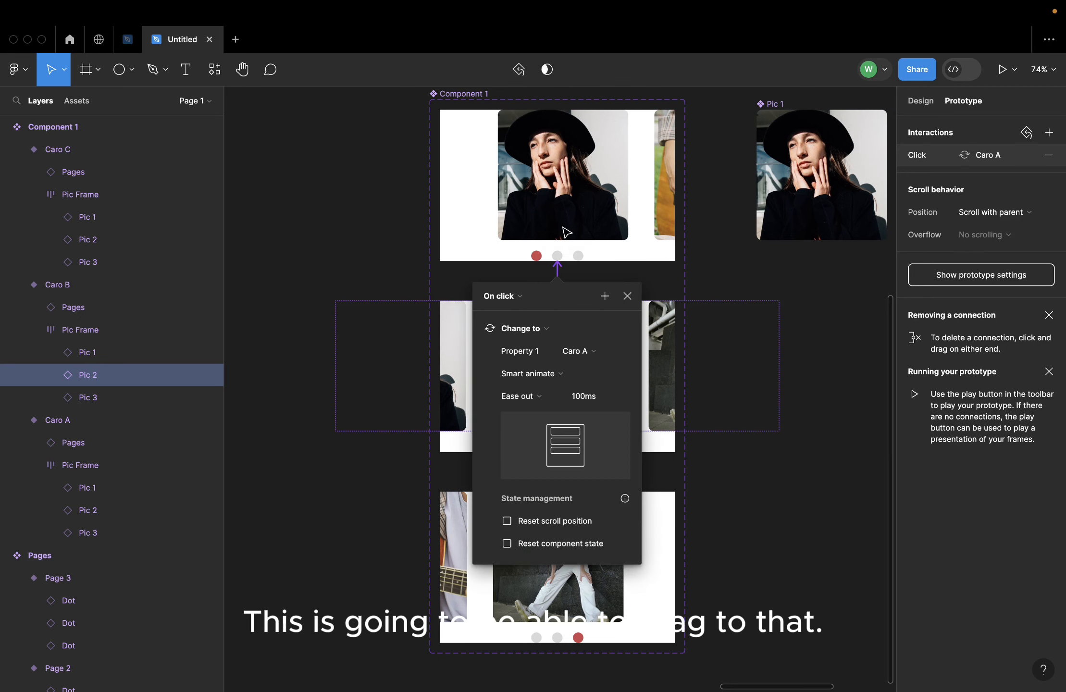
left_click(500, 296)
left_click(504, 314)
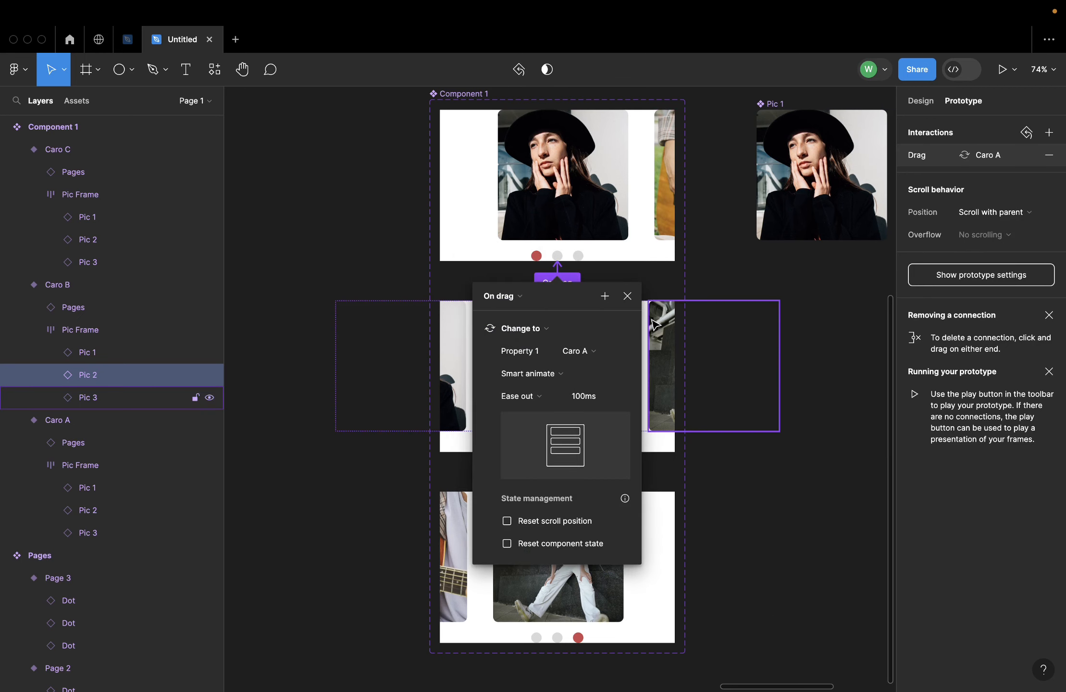
left_click(628, 296)
Add a second On drag interaction from Pic 2 in Caro B to Caro C
left_click_drag(557, 431, 567, 522)
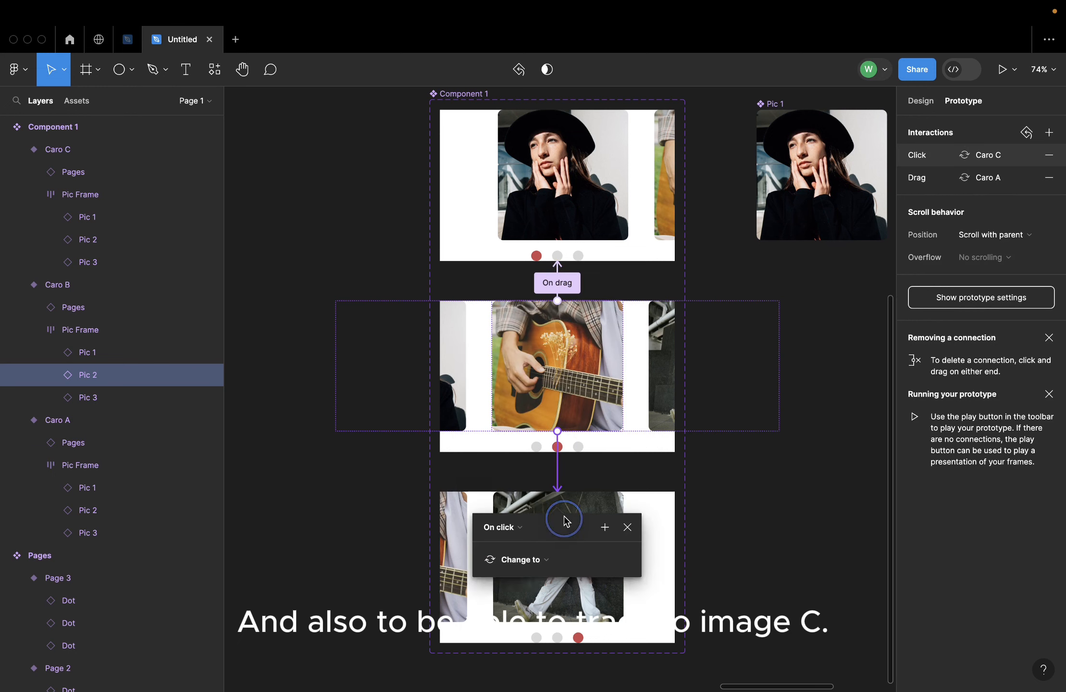
left_click(521, 533)
left_click(518, 542)
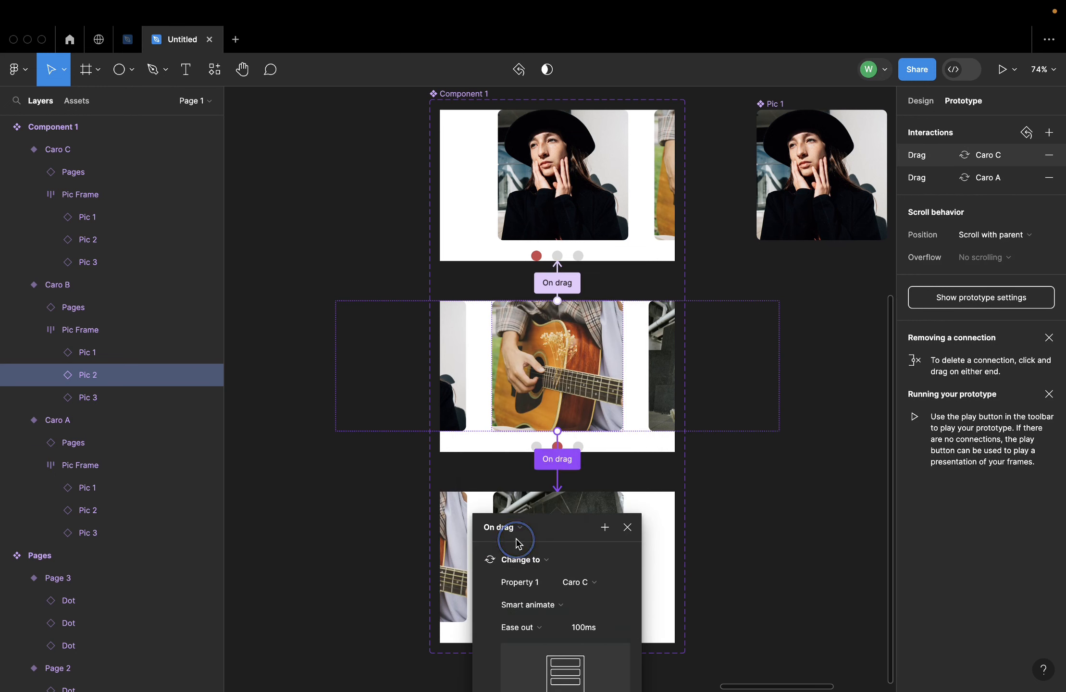
left_click(627, 528)
Connect Pic 3 in the Caro C variant back to Caro B with an On drag interaction
scroll(627, 534, "down", 1)
left_click(547, 549)
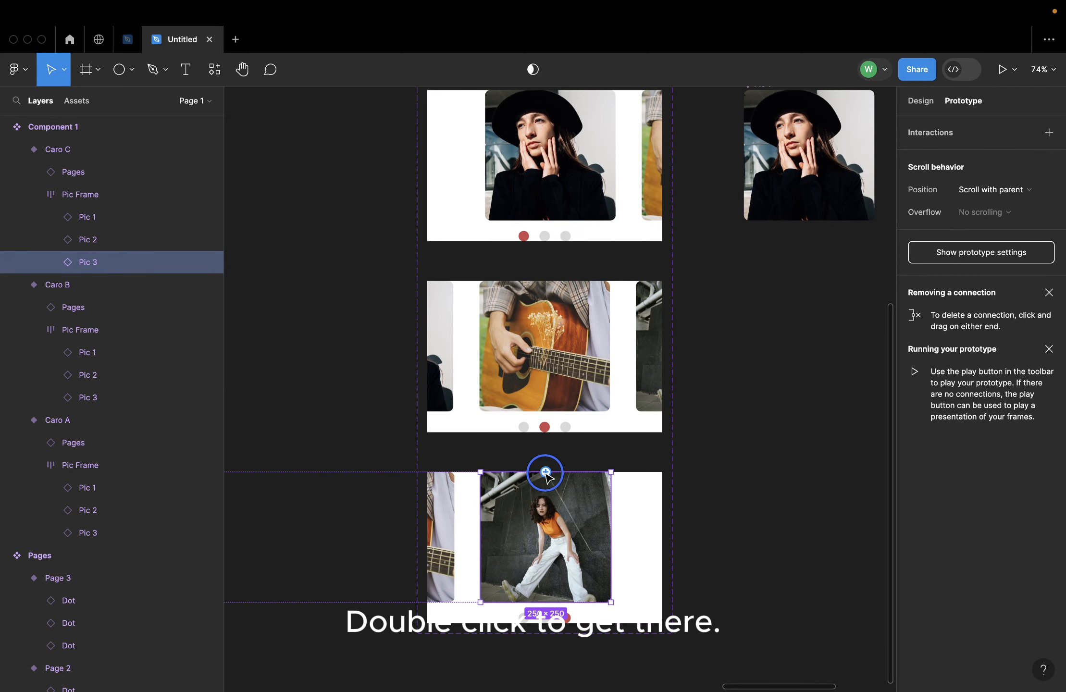
left_click_drag(545, 472, 614, 383)
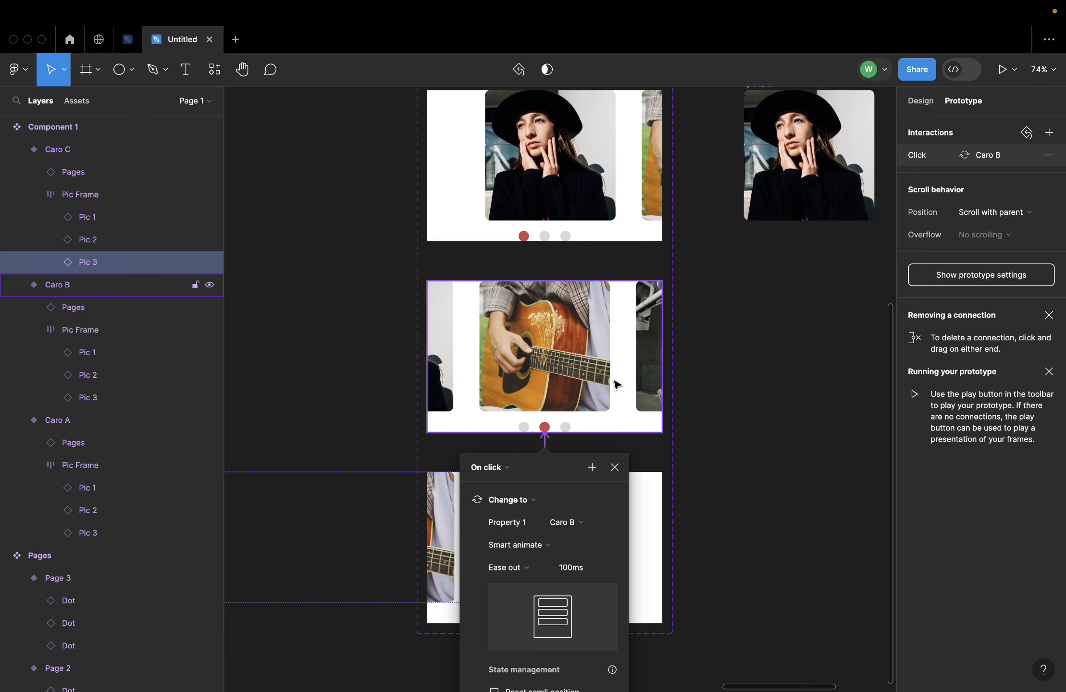
left_click(504, 471)
left_click(501, 484)
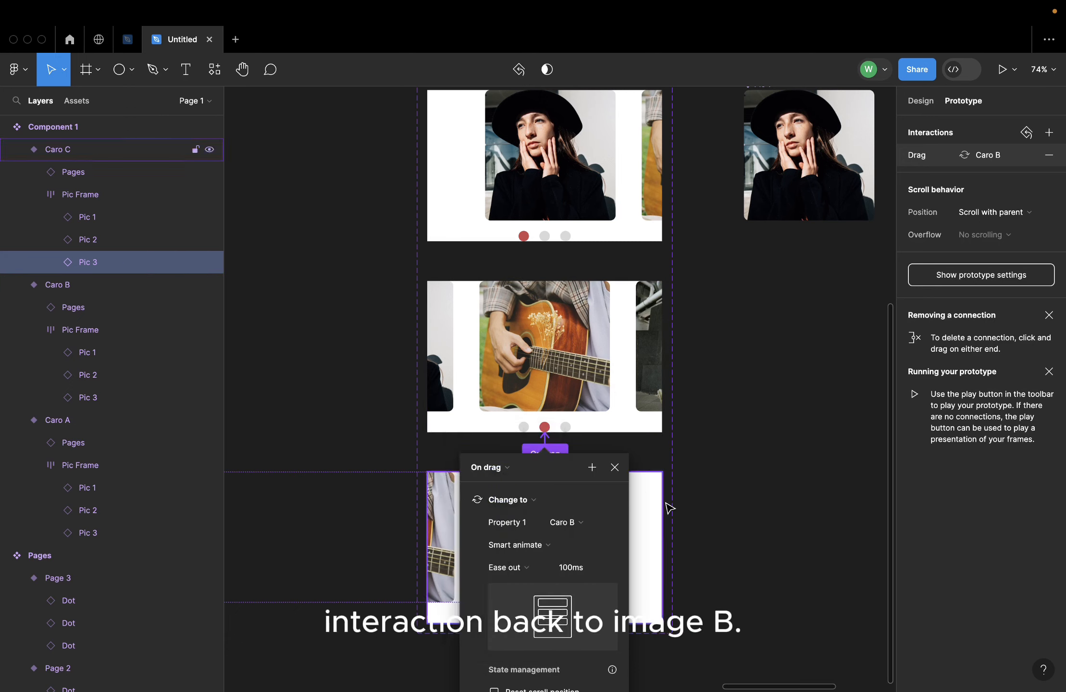
left_click(615, 467)
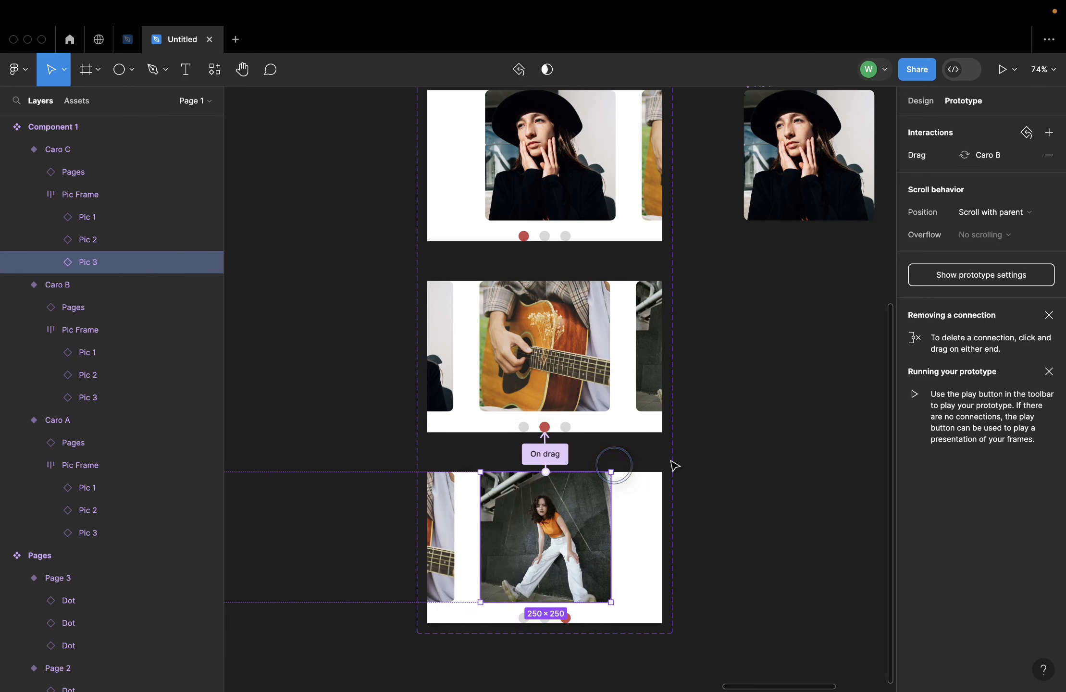
left_click(721, 439)
Add an iPhone 14 & 15 Pro Max frame and place it below the three Pic components
key("shift+1")
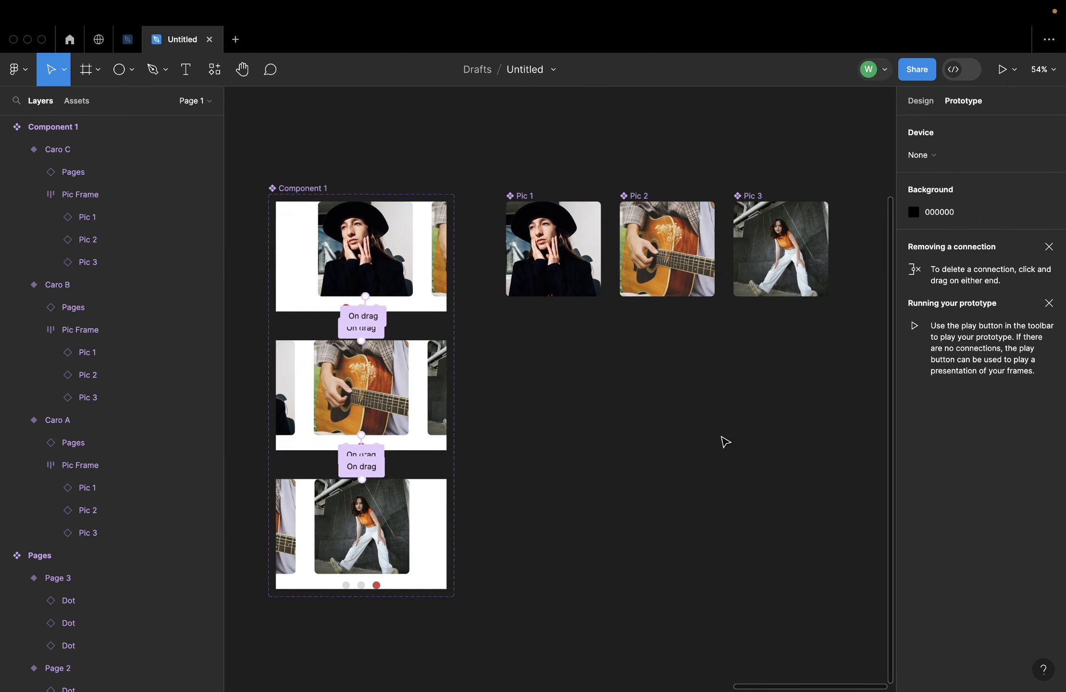
scroll(678, 359, "down", 5)
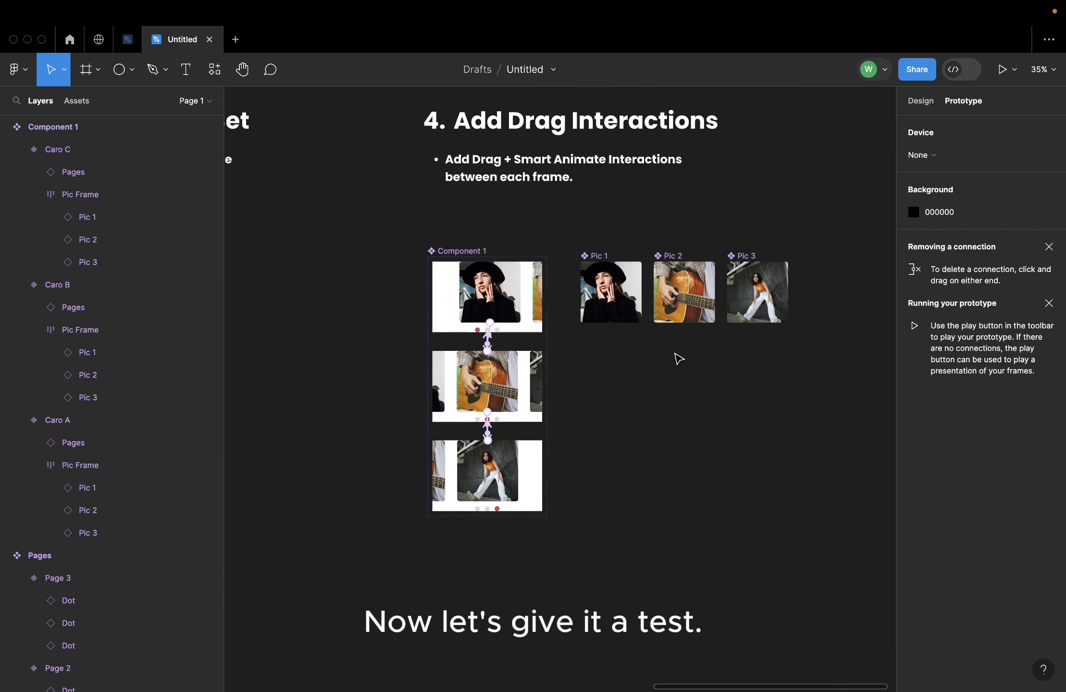
scroll(678, 359, "up", 2)
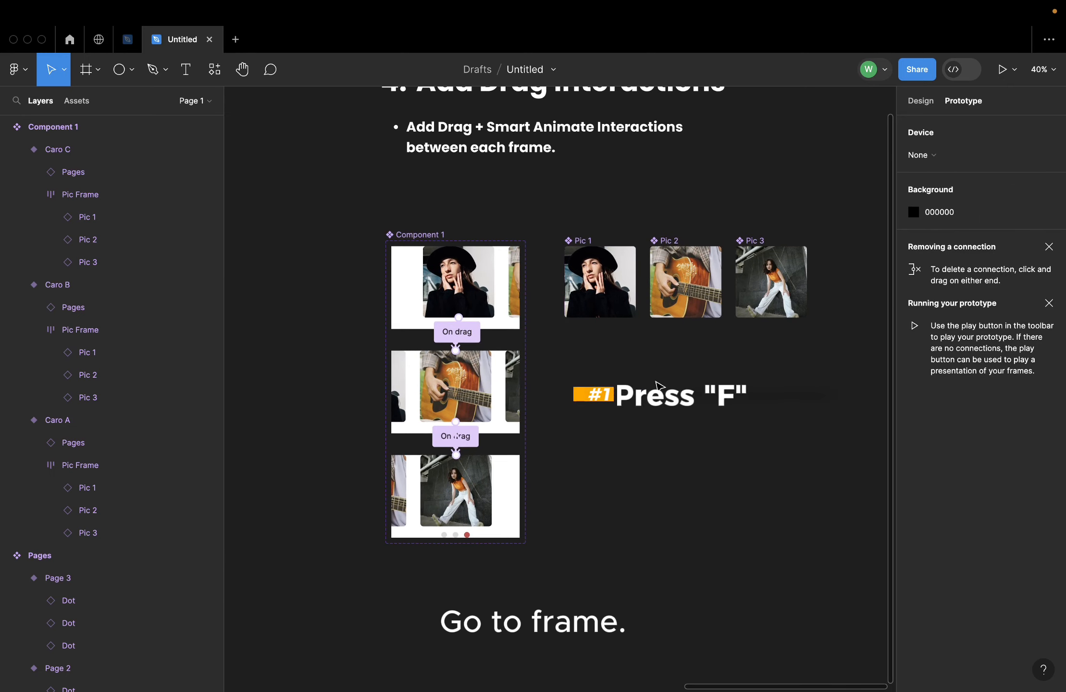
key("f")
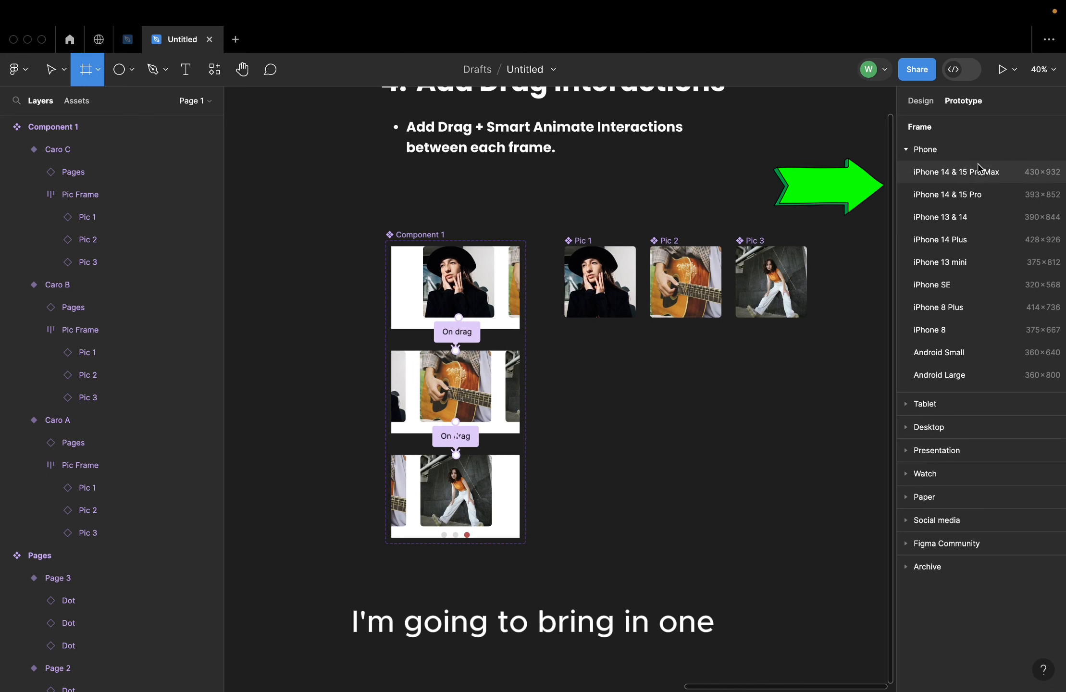
left_click(918, 172)
left_click_drag(816, 265, 602, 362)
left_click(738, 376)
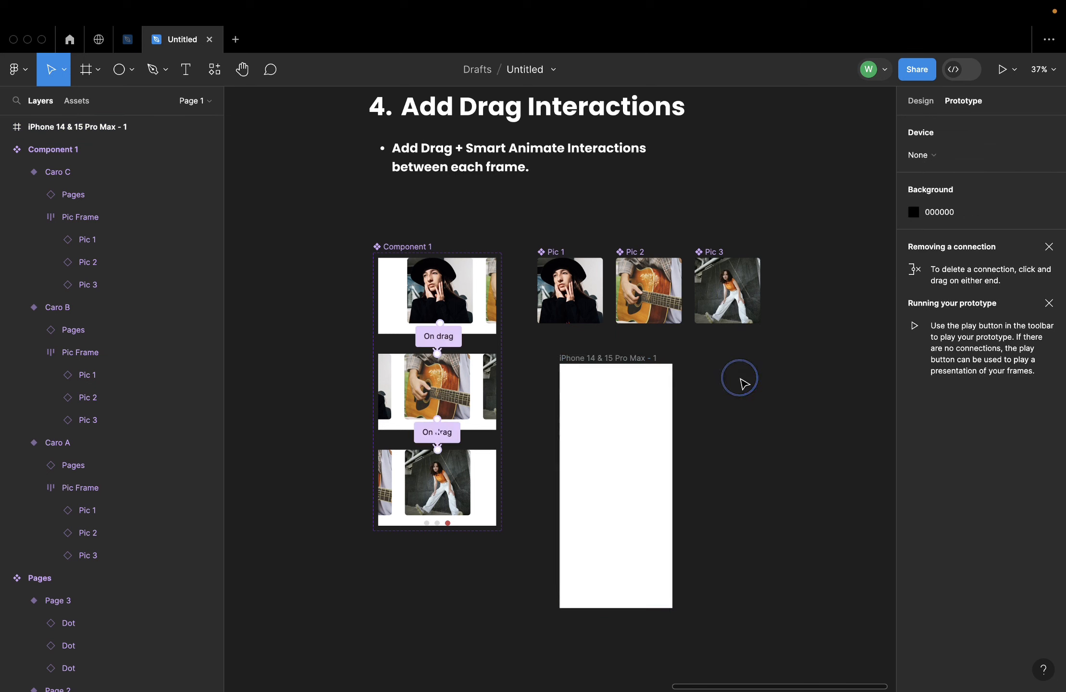
Return to design mode and place a copy of the Caro A variant as an instance inside the phone frame
left_click(920, 101)
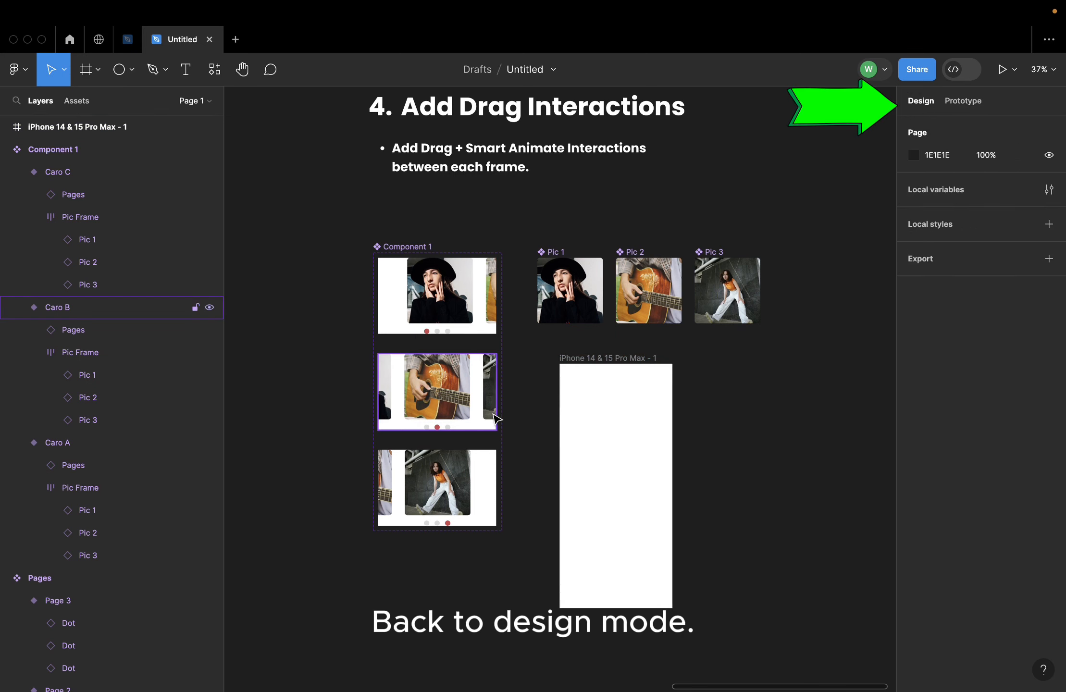
scroll(488, 408, "up", 3)
left_click(452, 284)
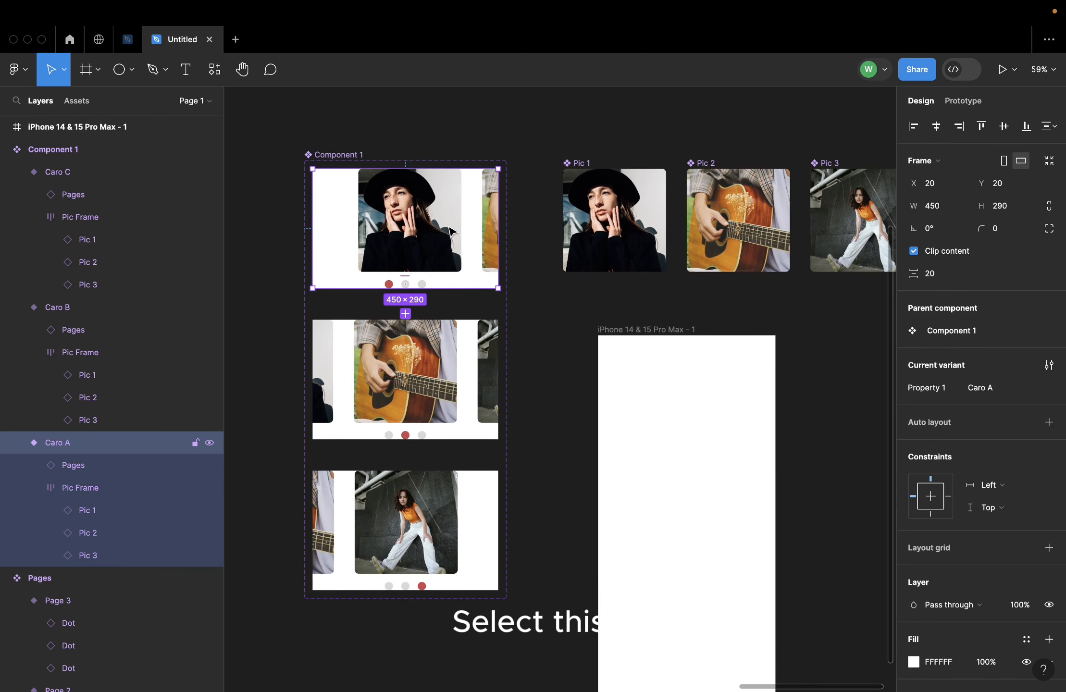
left_click_drag(455, 231, 714, 435)
scroll(725, 445, "right", 3)
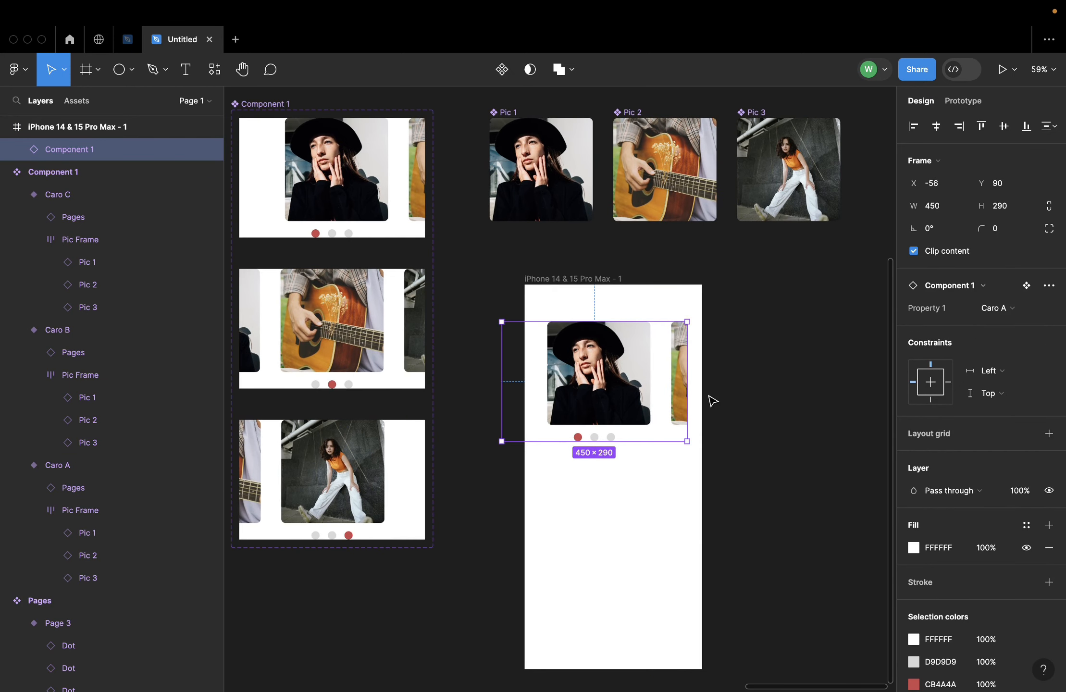
Centre the carousel instance horizontally in the phone frame
scroll(709, 400, "up", 3)
left_click_drag(573, 350, 594, 350)
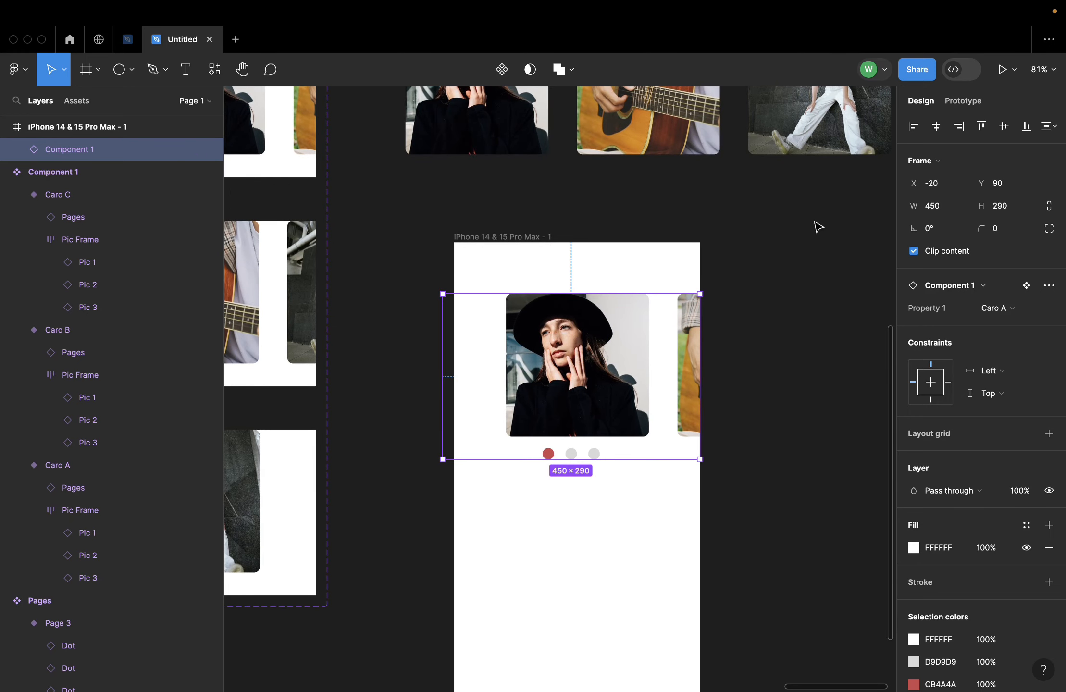
left_click(939, 128)
left_click(751, 331)
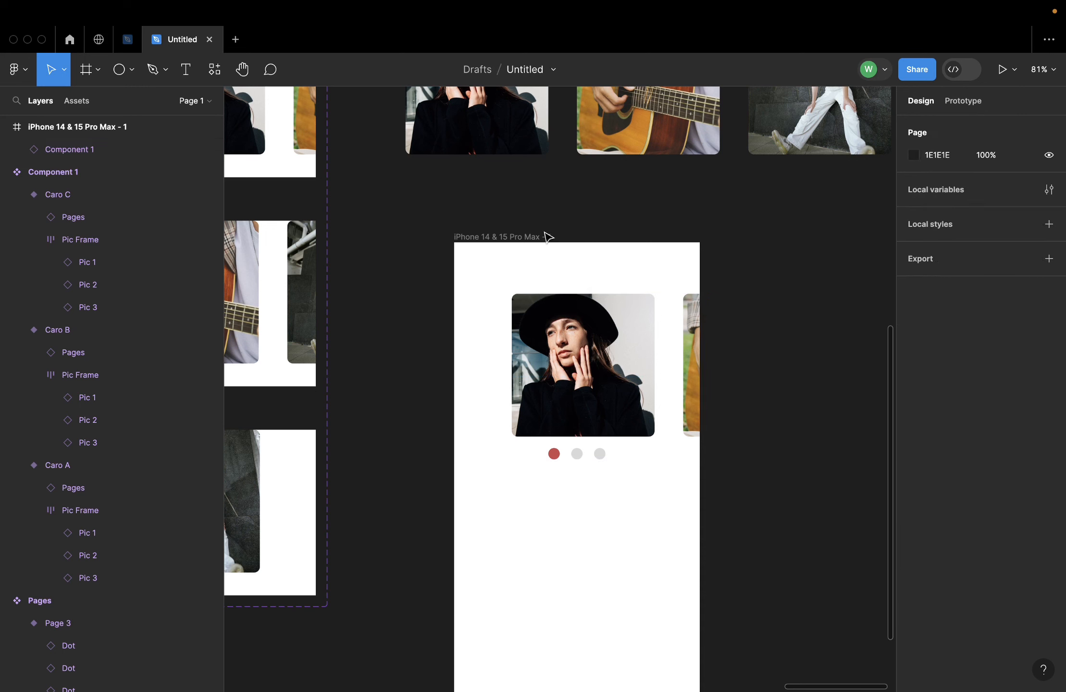
Preview the iPhone 14 & 15 Pro Max frame as a prototype, swipe the carousel forward and back, and close the preview
left_click(495, 235)
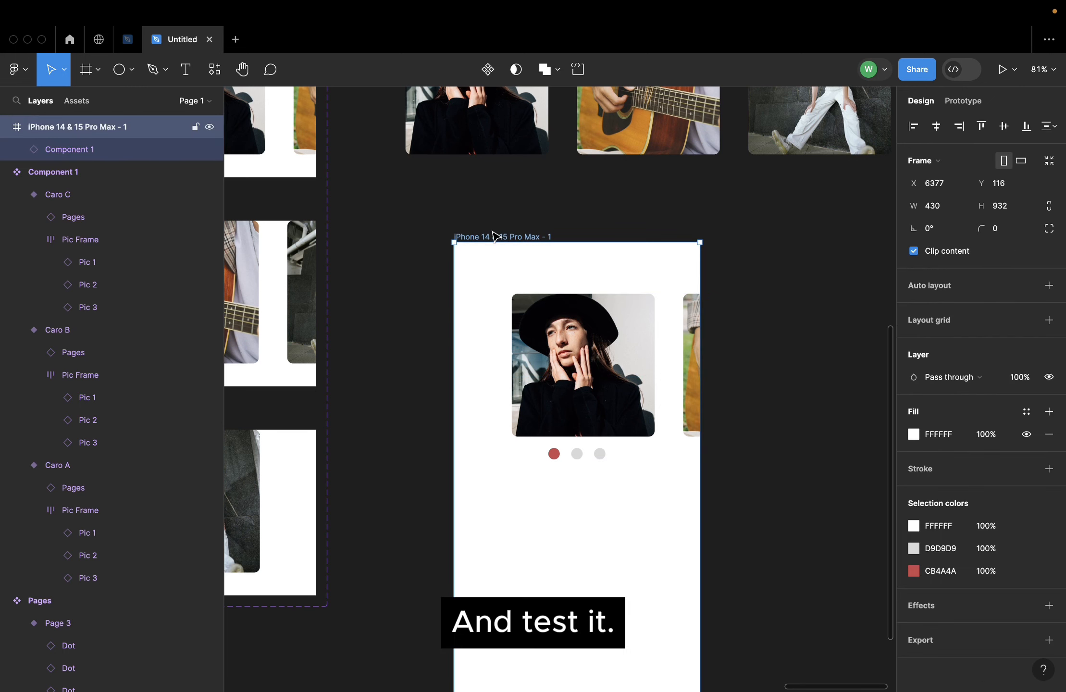
key("shift+space")
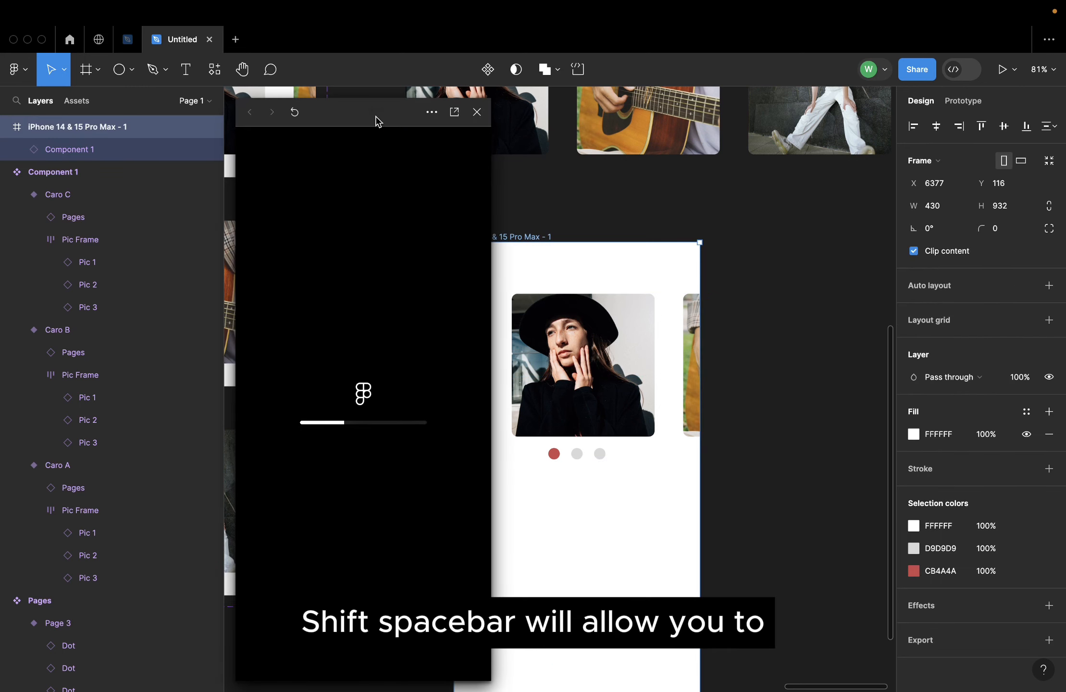
left_click_drag(373, 112, 370, 103)
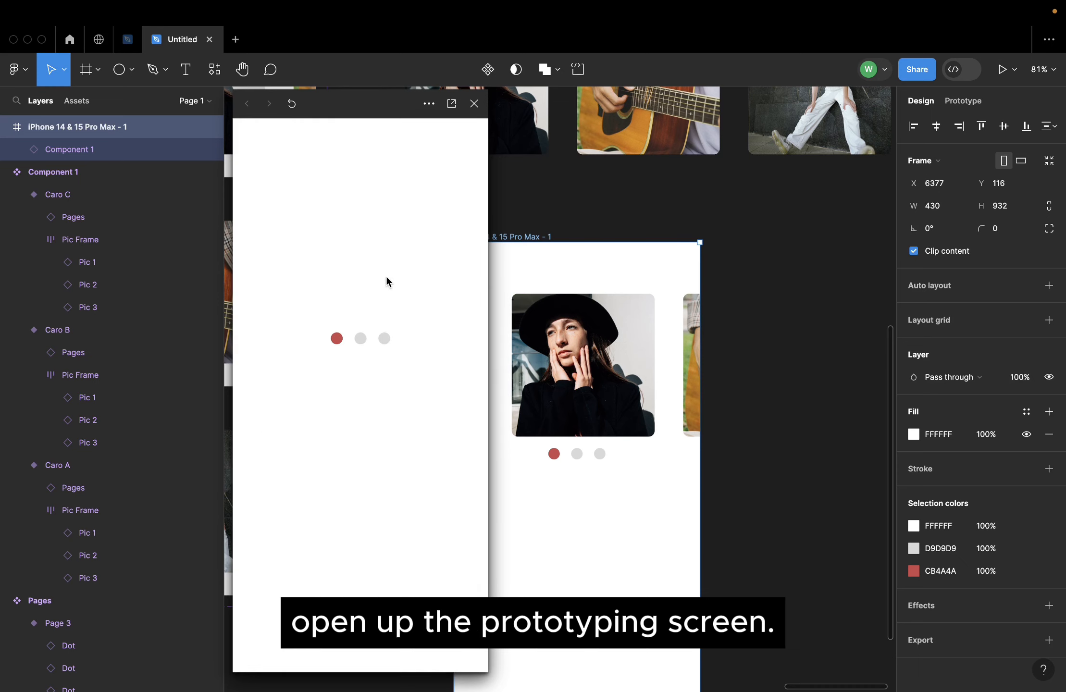
left_click_drag(422, 273, 250, 274)
left_click_drag(432, 274, 502, 271)
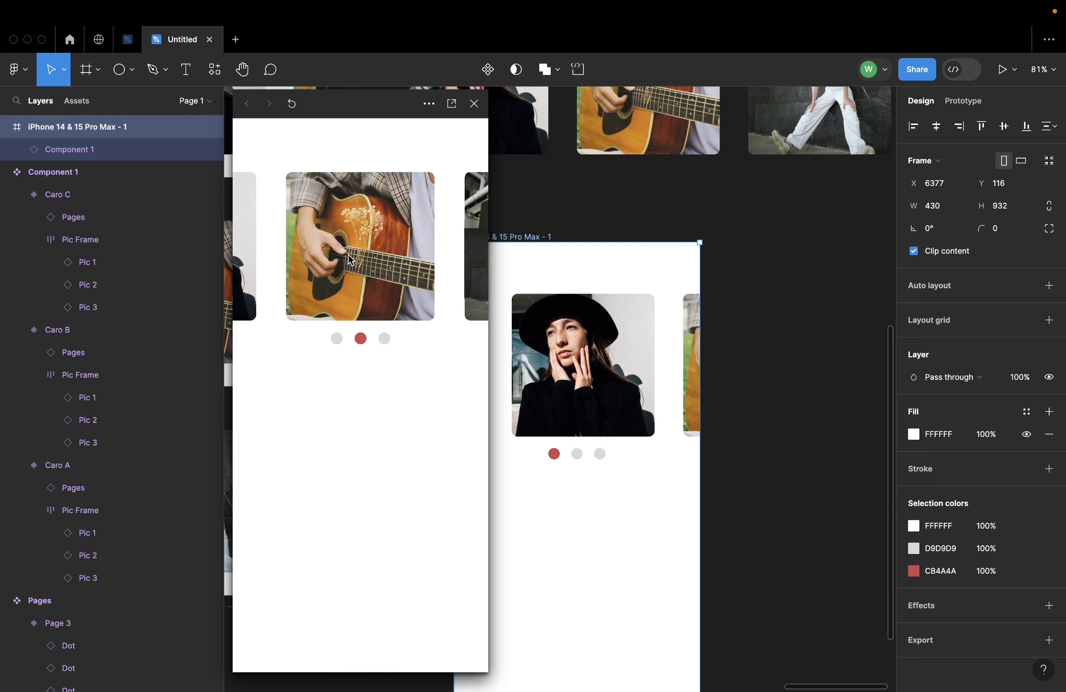
left_click_drag(312, 257, 538, 277)
left_click_drag(392, 256, 257, 257)
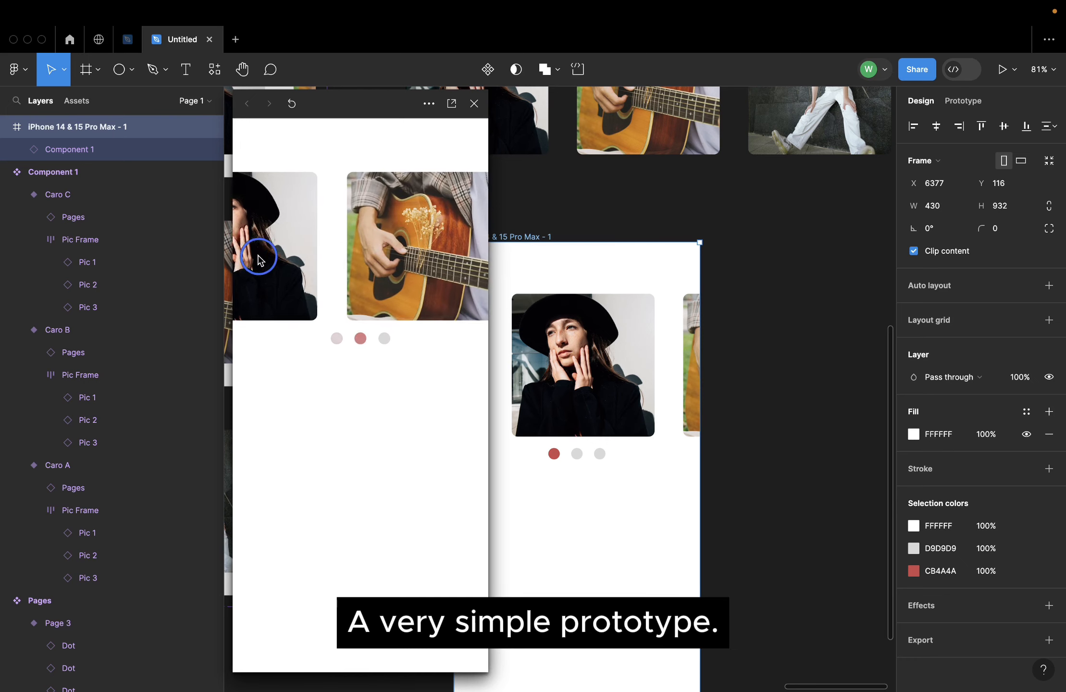
left_click_drag(378, 259, 250, 247)
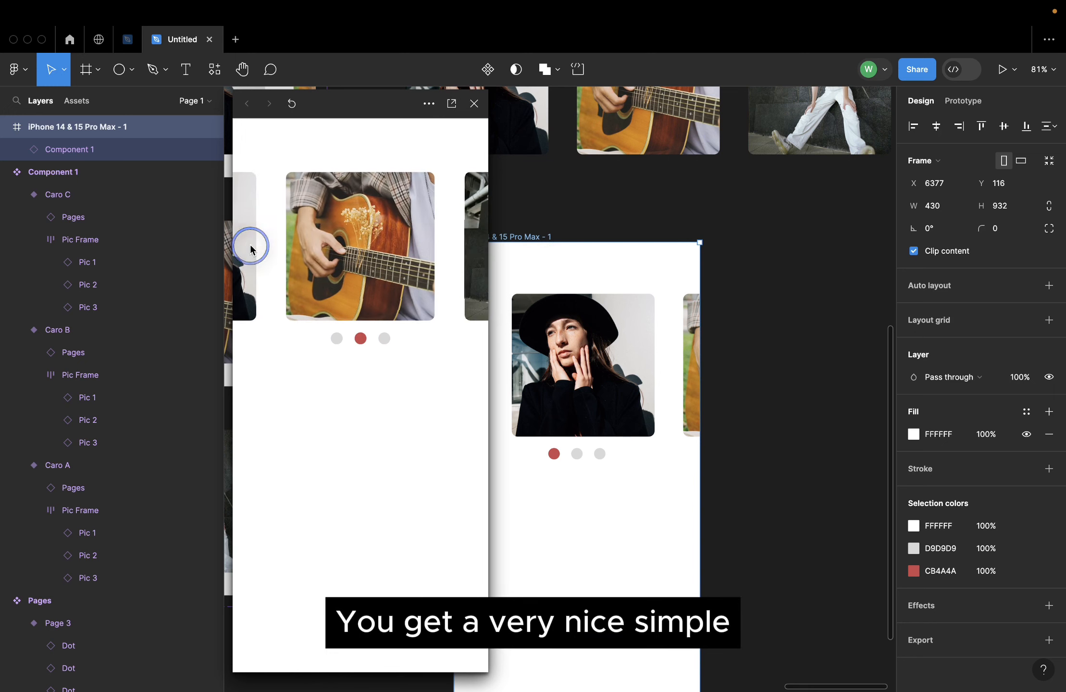
left_click_drag(335, 266, 543, 276)
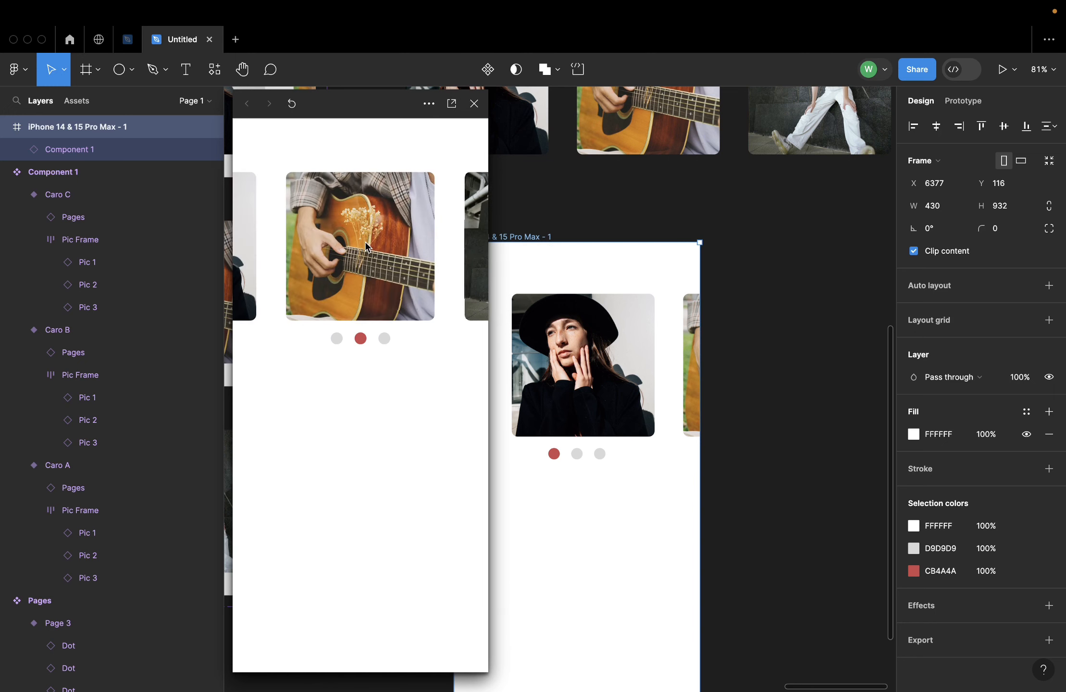
left_click_drag(367, 243, 486, 153)
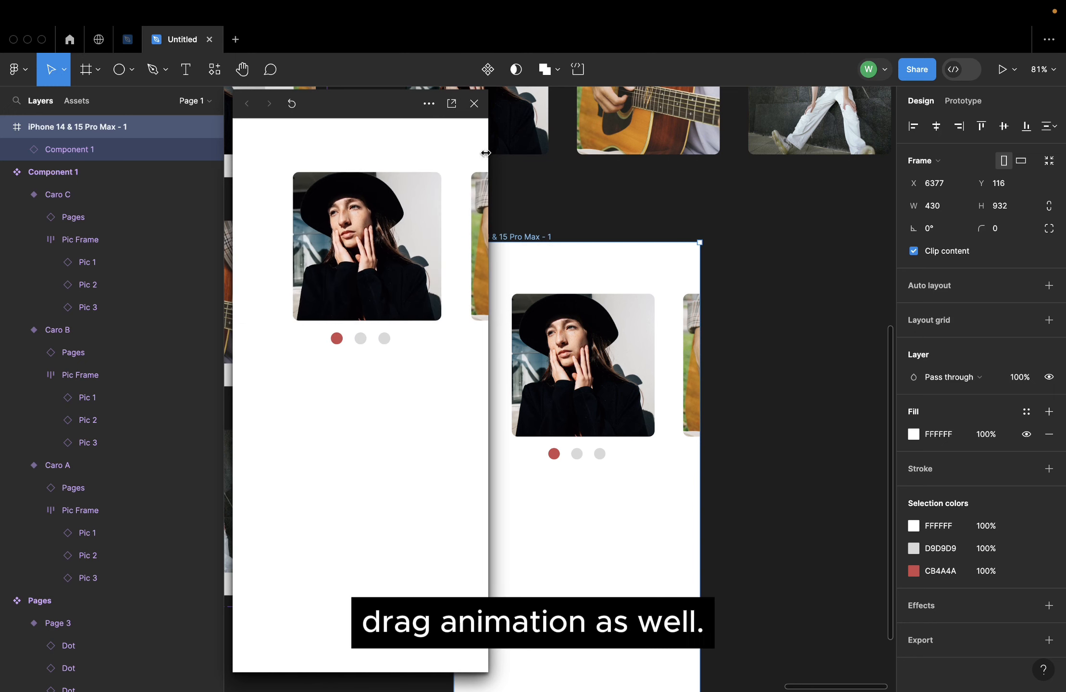
left_click(478, 111)
left_click(546, 226)
Hide the white FFFFFF fill on the Caro A, Caro B and Caro C variant frames
scroll(543, 227, "down", 5)
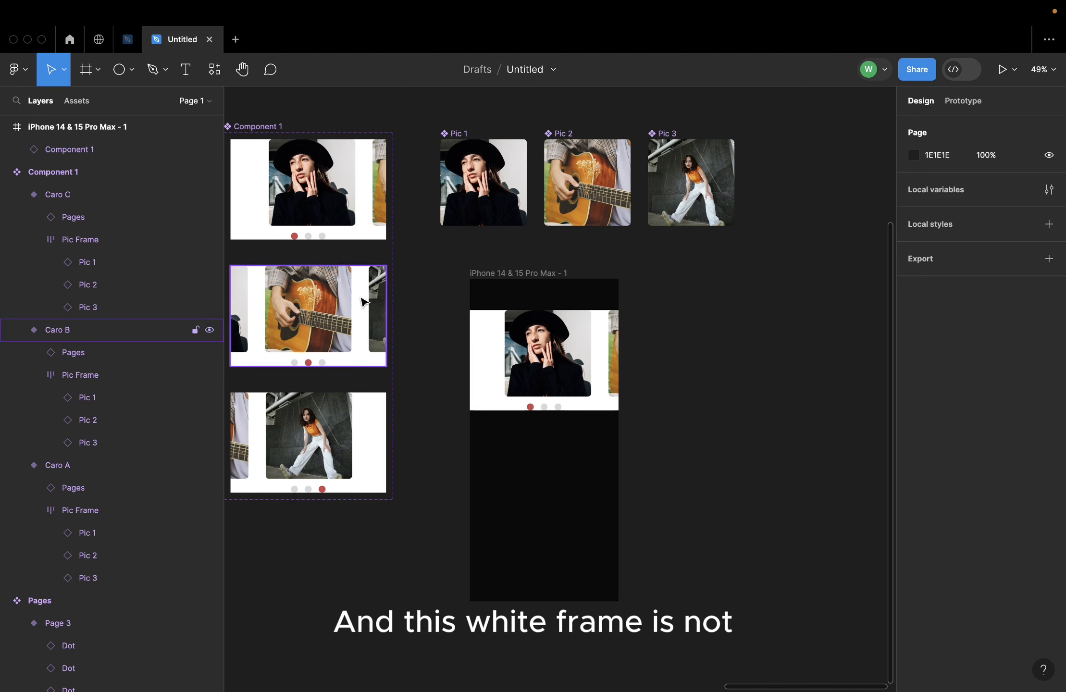
scroll(474, 369, "up", 2)
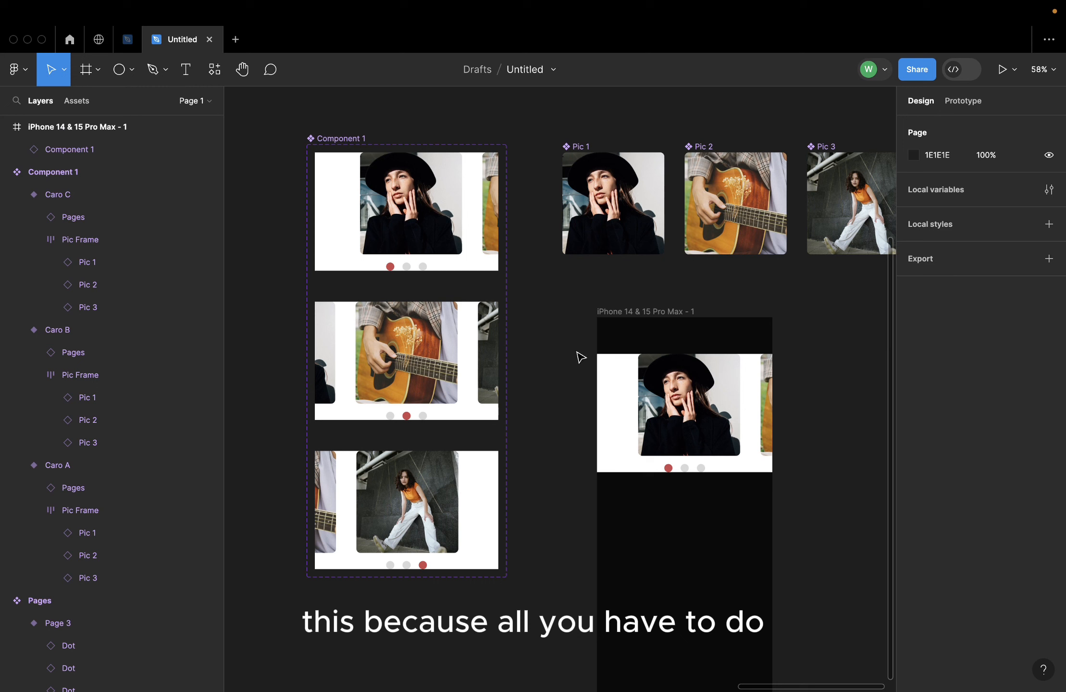
left_click(330, 248)
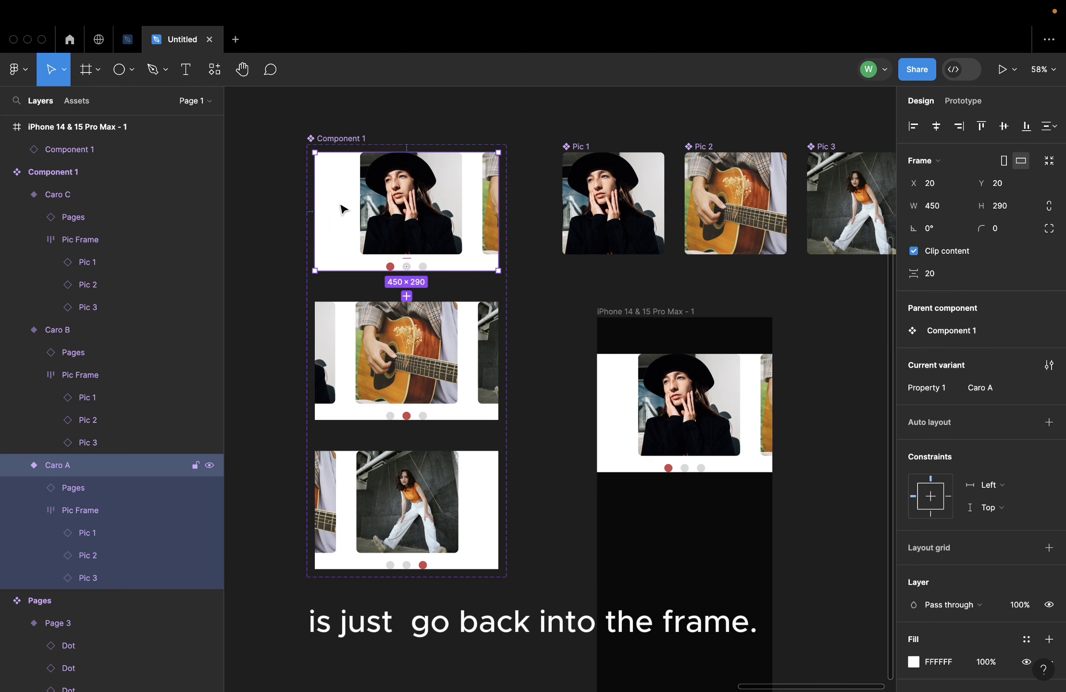
scroll(1009, 543, "down", 3)
left_click(1026, 560)
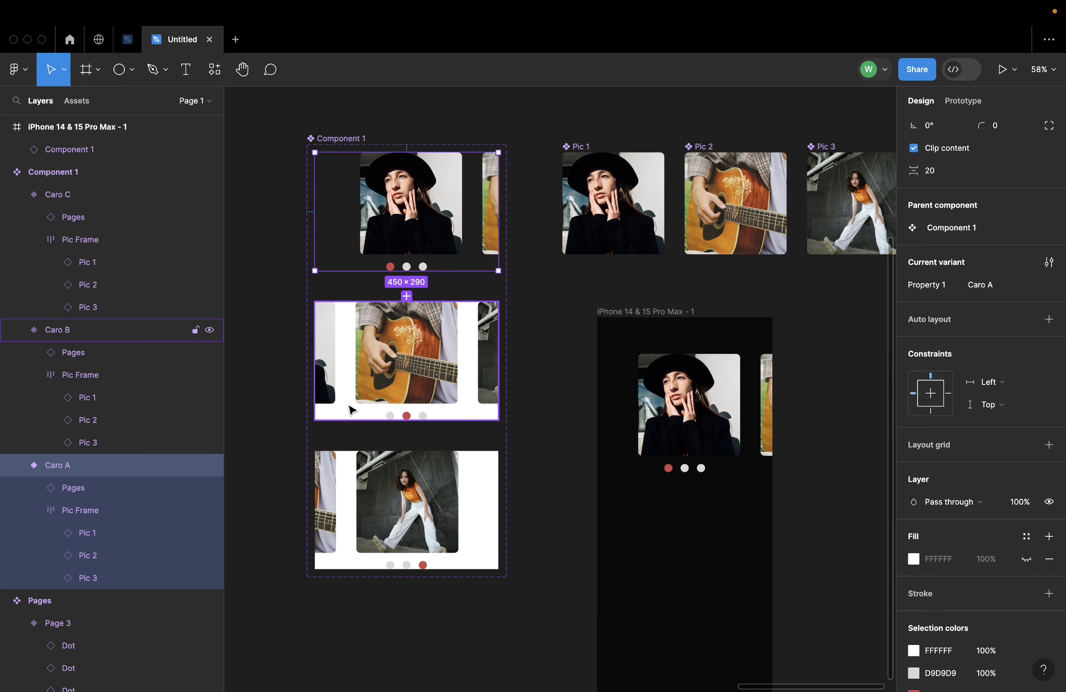
left_click(350, 409)
left_click(1026, 559)
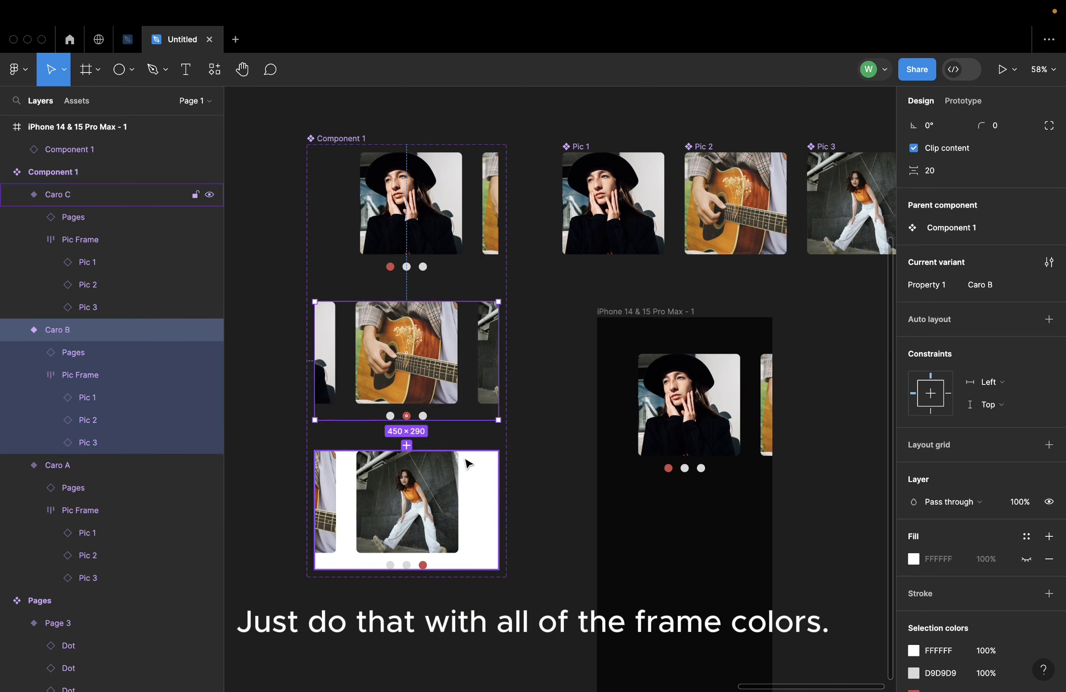
left_click(478, 484)
left_click(1026, 559)
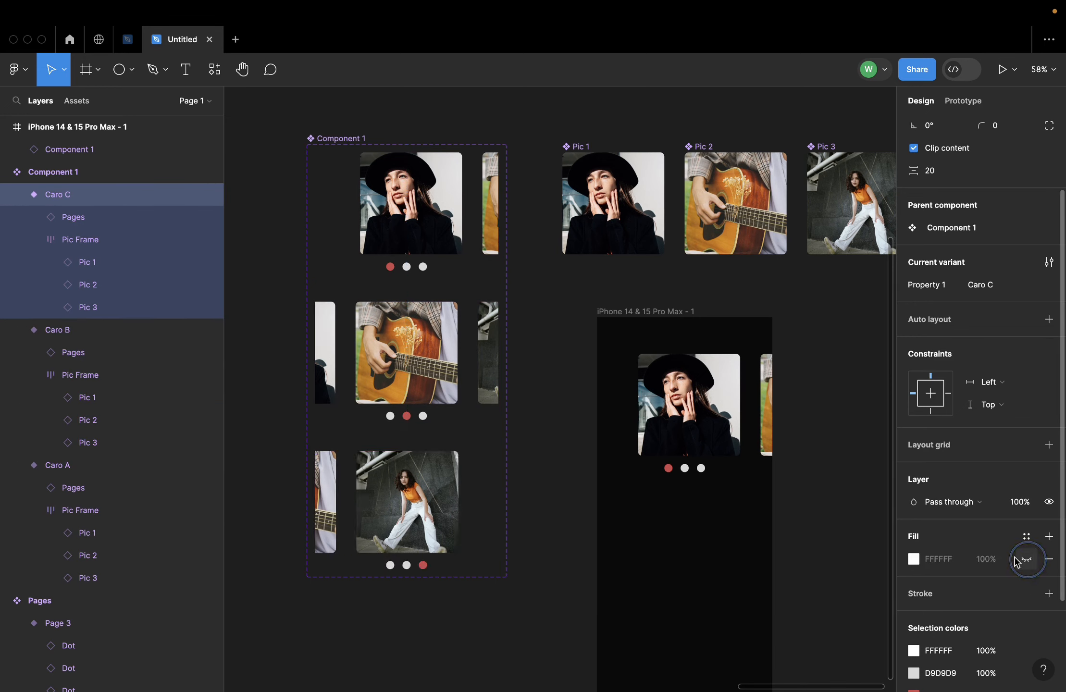
left_click(817, 369)
Preview the dark iPhone frame and swipe through the carousel in both directions
scroll(817, 369, "right", 3)
scroll(817, 369, "down", 2)
left_click(560, 280)
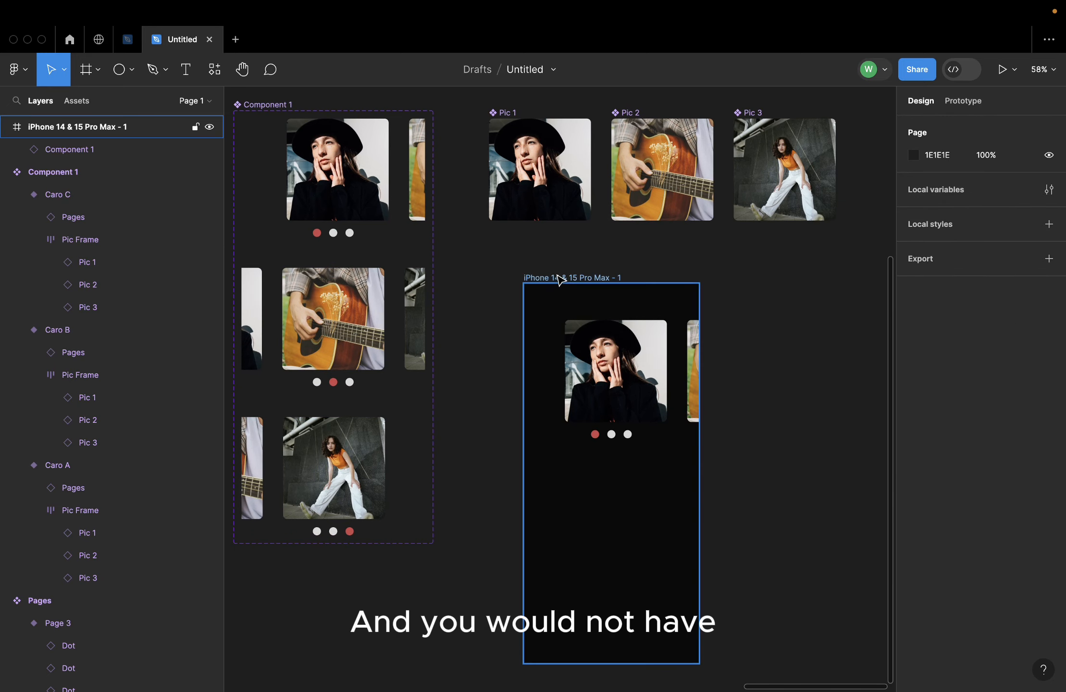
key("shift+space")
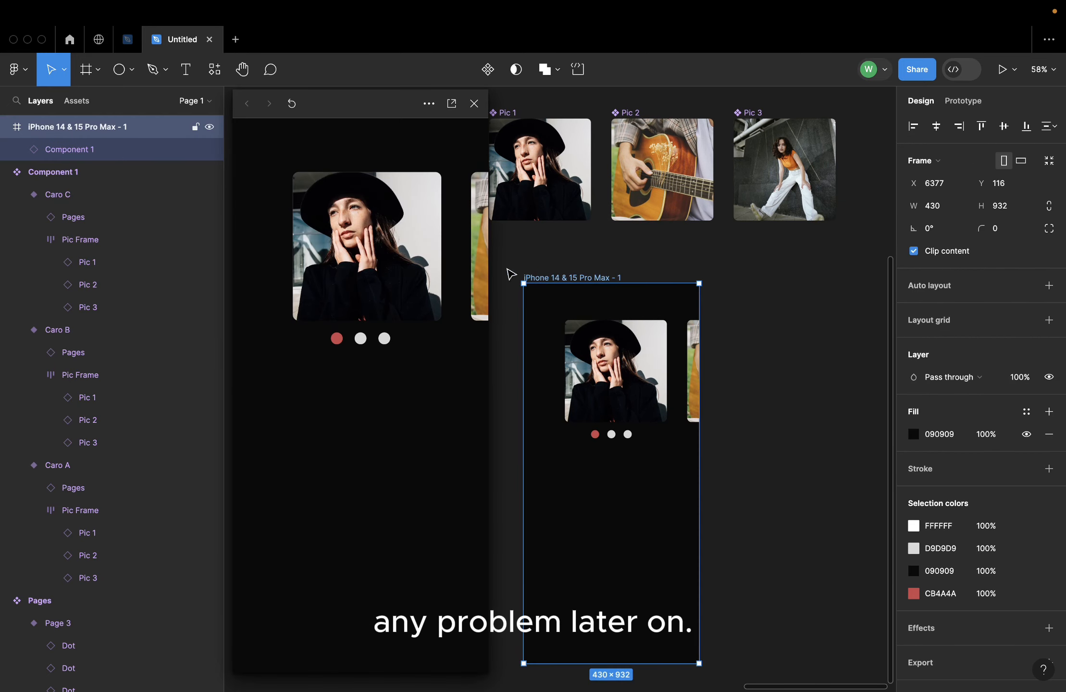
left_click_drag(307, 263, 245, 274)
left_click_drag(312, 283, 483, 275)
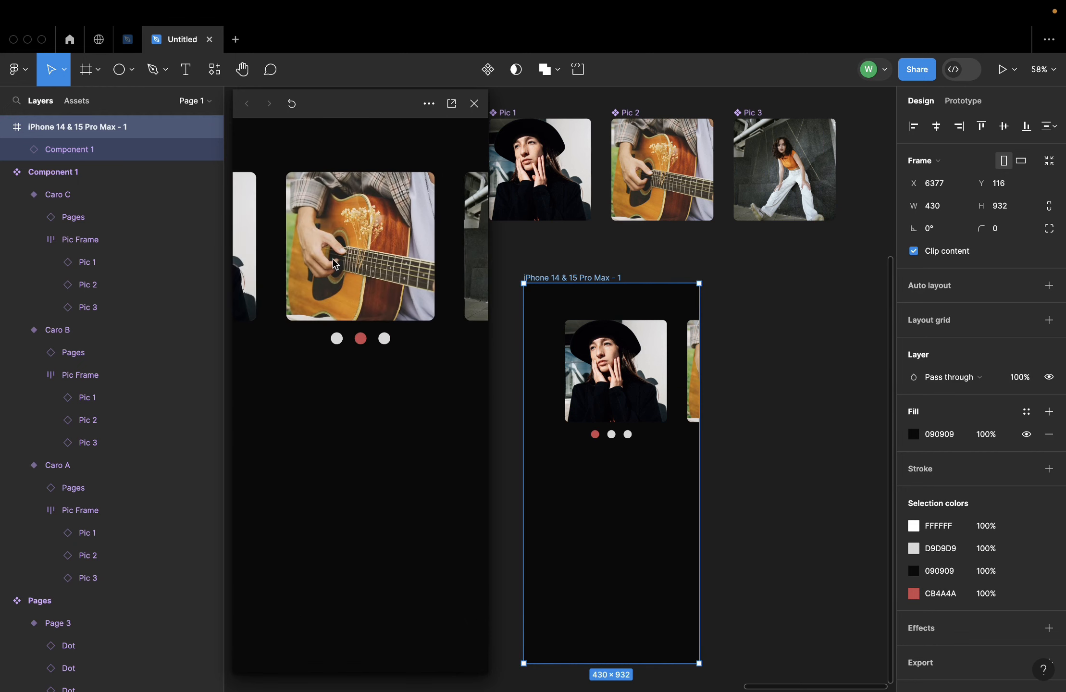
left_click_drag(335, 263, 500, 262)
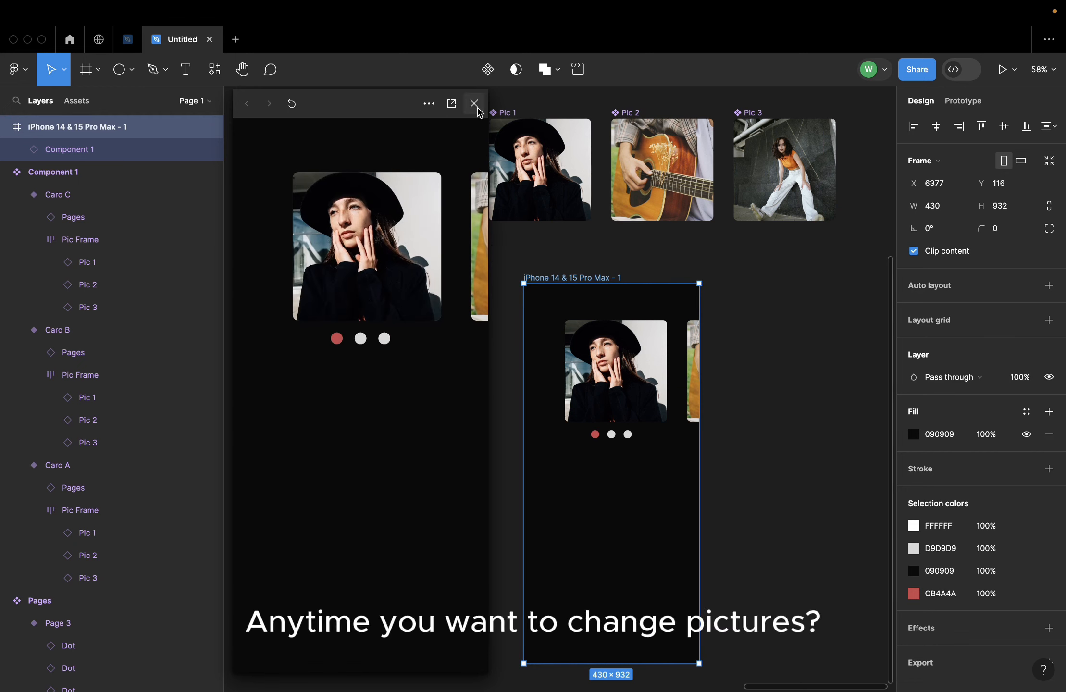
Move the prototype preview clear of the Component 1 set and open the Pexels plugin
left_click_drag(374, 110, 812, 191)
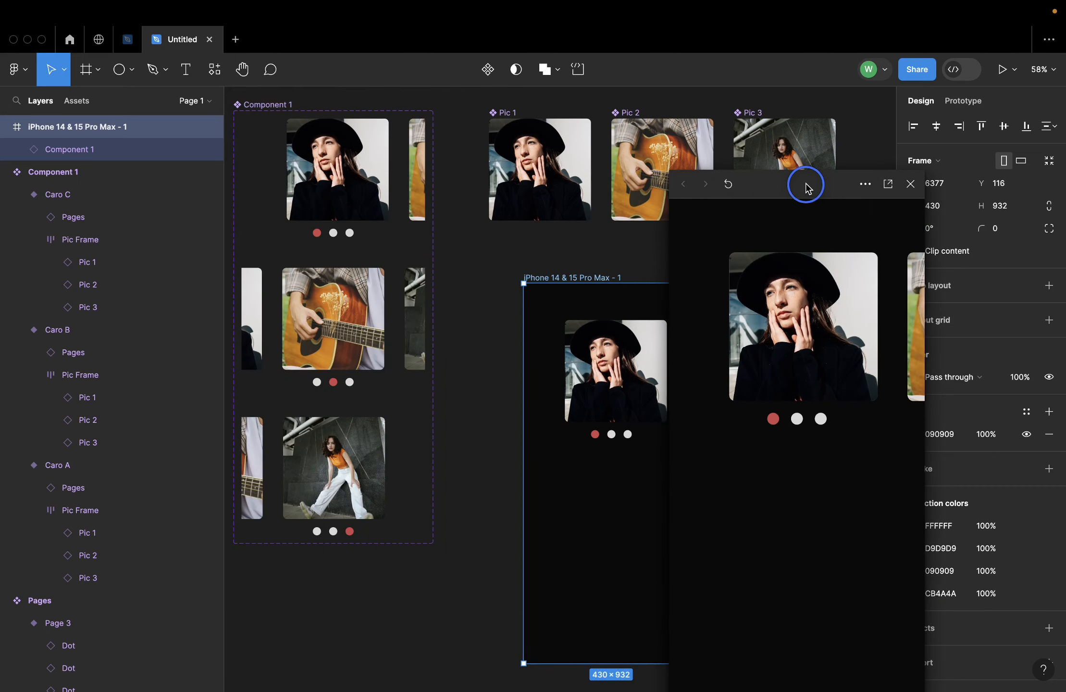
scroll(403, 286, "up", 4)
scroll(403, 286, "right", 4)
scroll(428, 188, "up", 3)
scroll(429, 188, "left", 3)
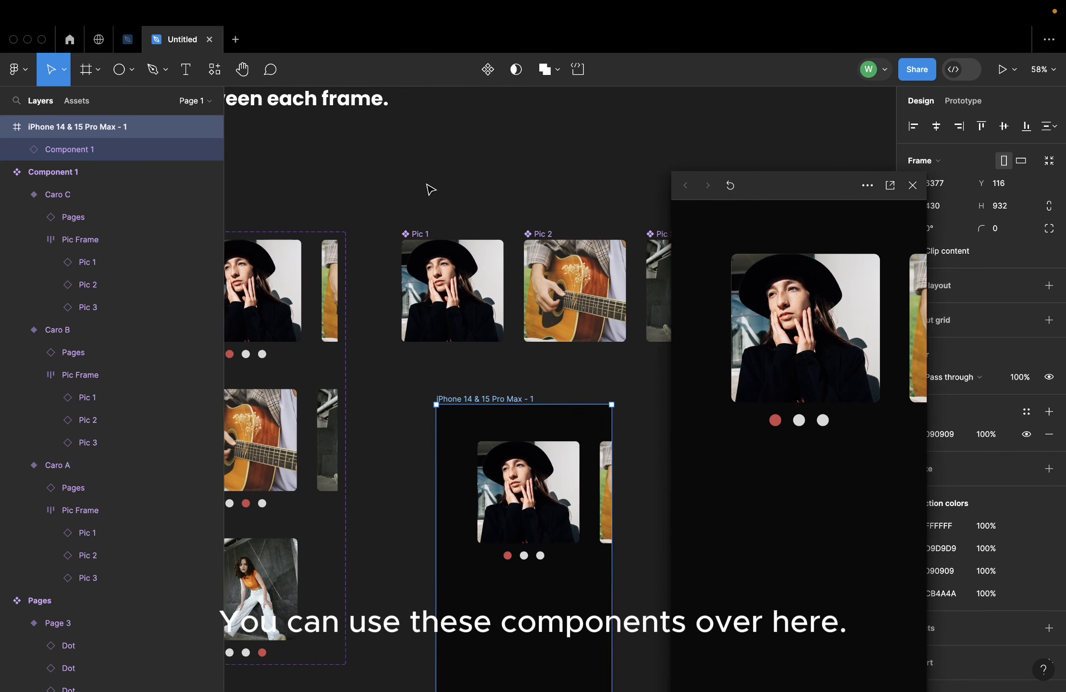
left_click(498, 206)
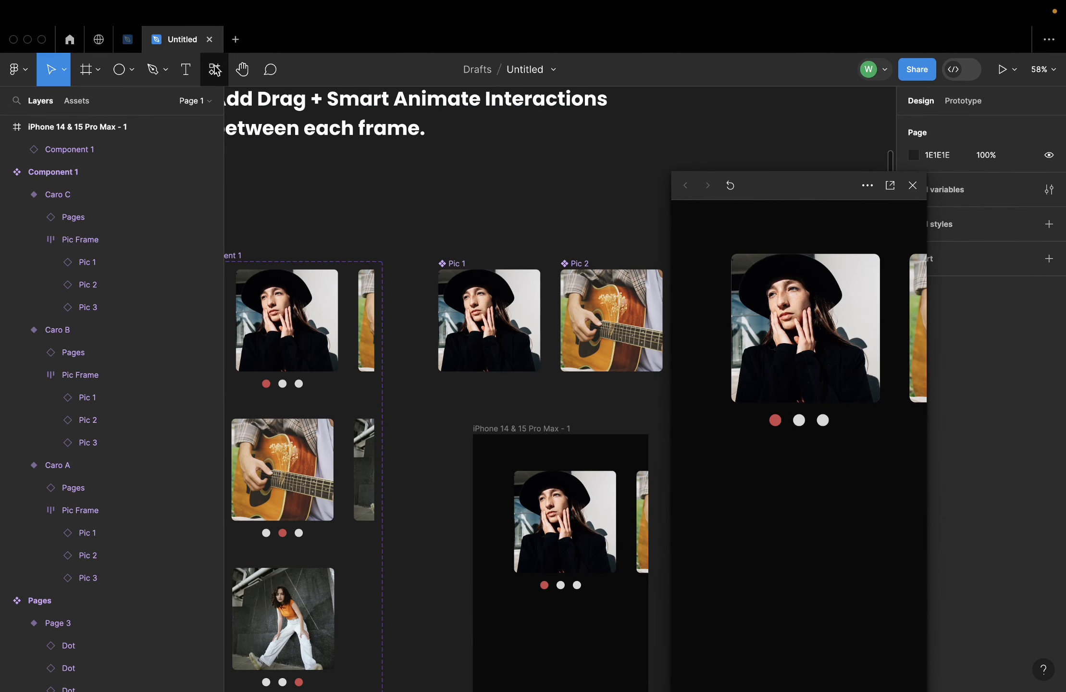
left_click(214, 69)
left_click(250, 228)
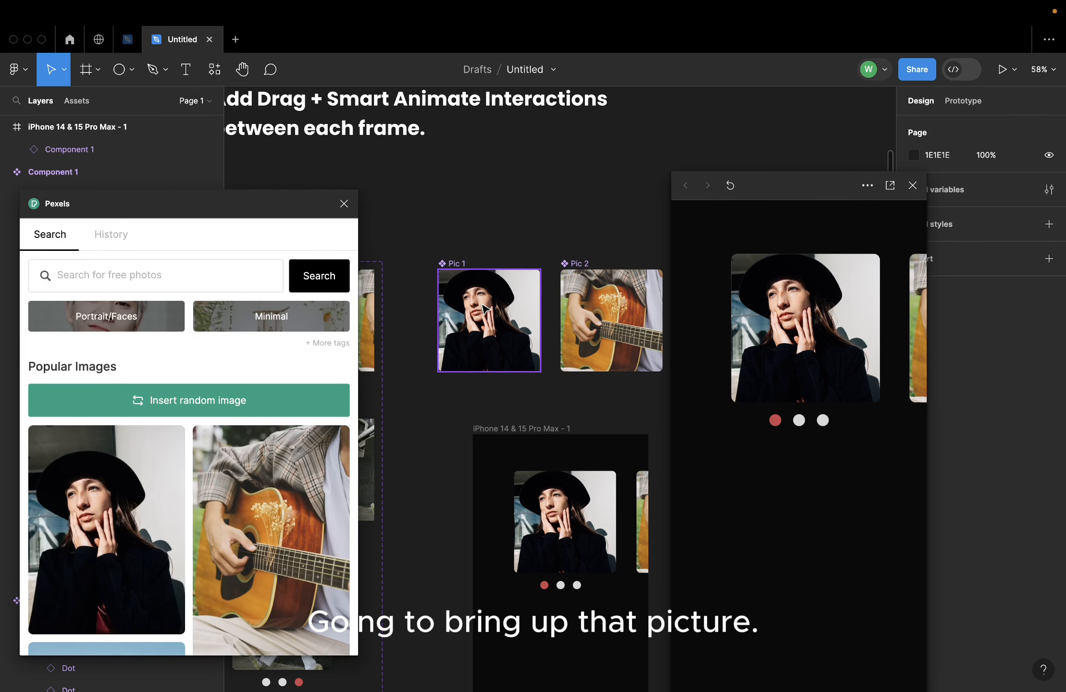
Replace the image in the Pic 2 component with the snowy mountain photo from Pexels
left_click(606, 318)
scroll(240, 469, "down", 3)
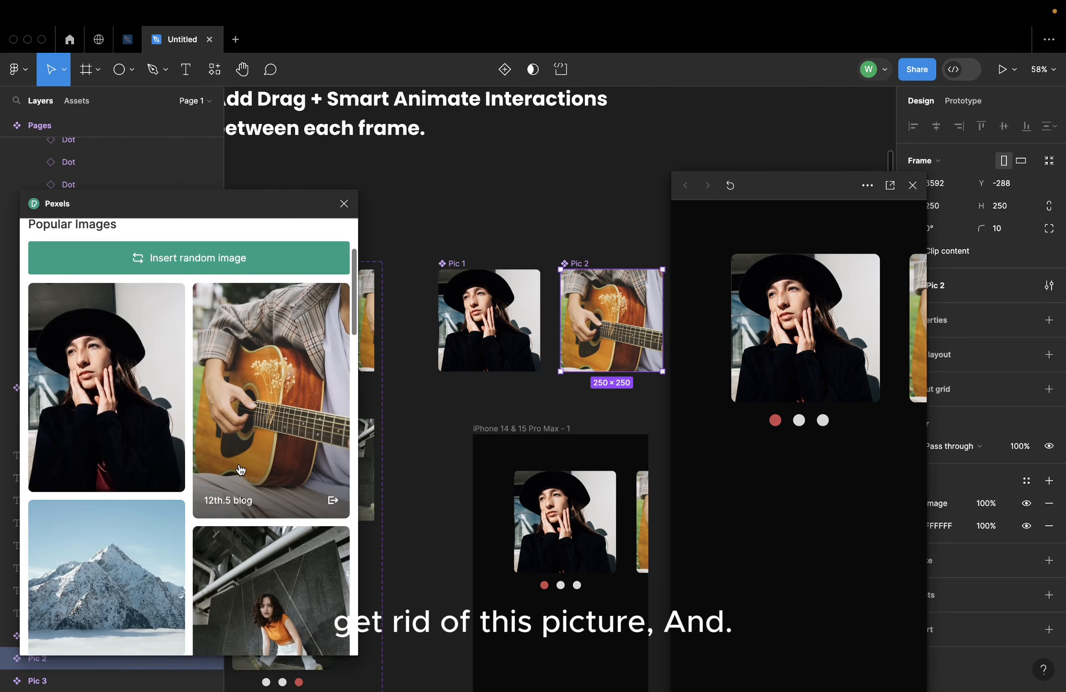
scroll(240, 469, "down", 5)
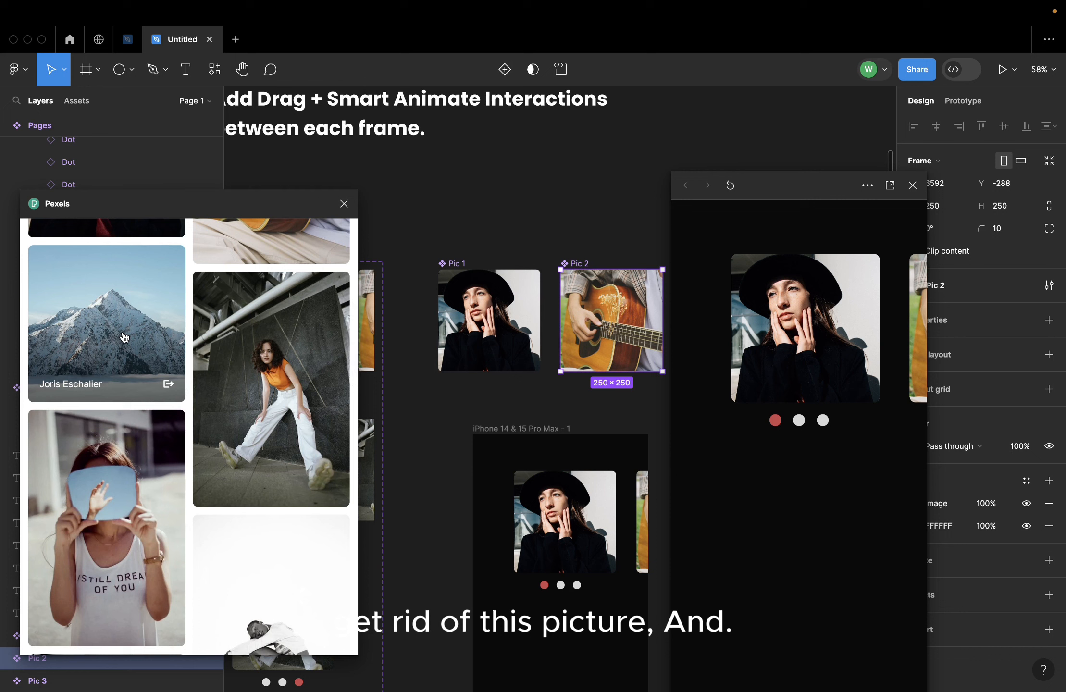
left_click(124, 337)
left_click(558, 193)
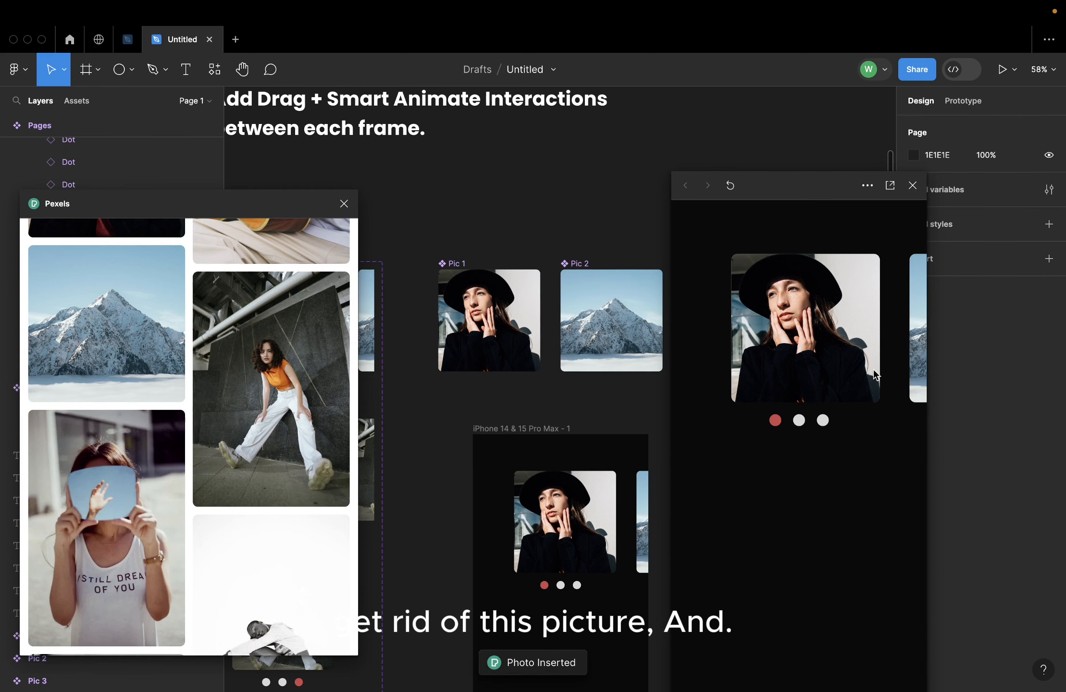
Swipe through the carousel in the prototype preview to check the new image, and close the preview and the Pexels plugin
left_click_drag(812, 366, 703, 365)
left_click_drag(784, 369, 892, 362)
left_click_drag(729, 347, 945, 359)
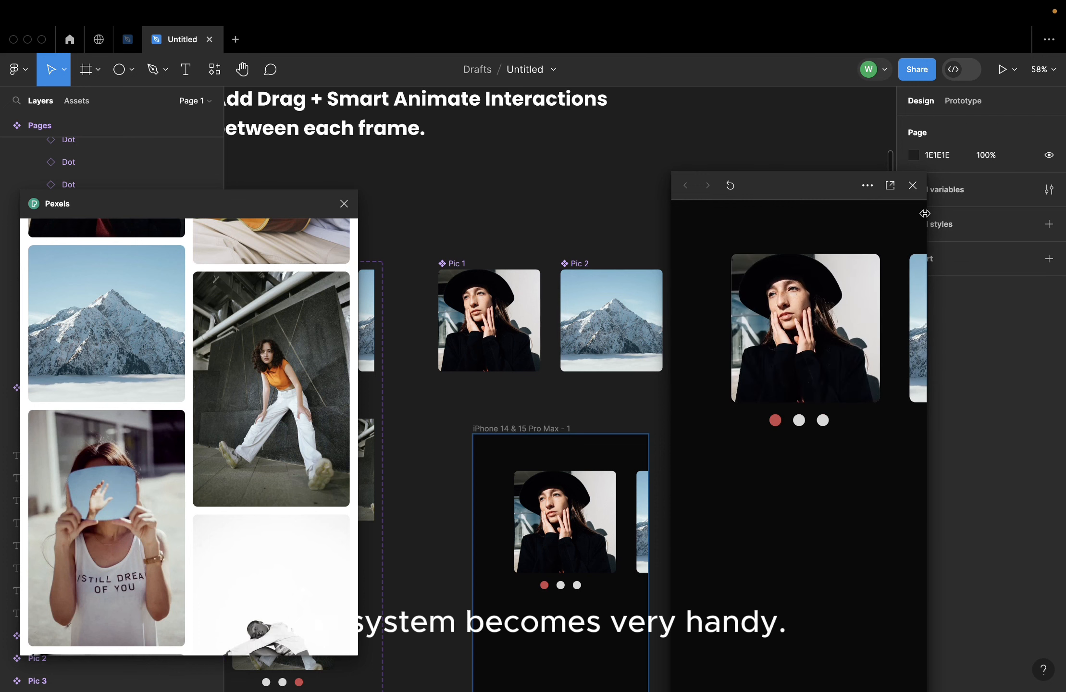
left_click(912, 186)
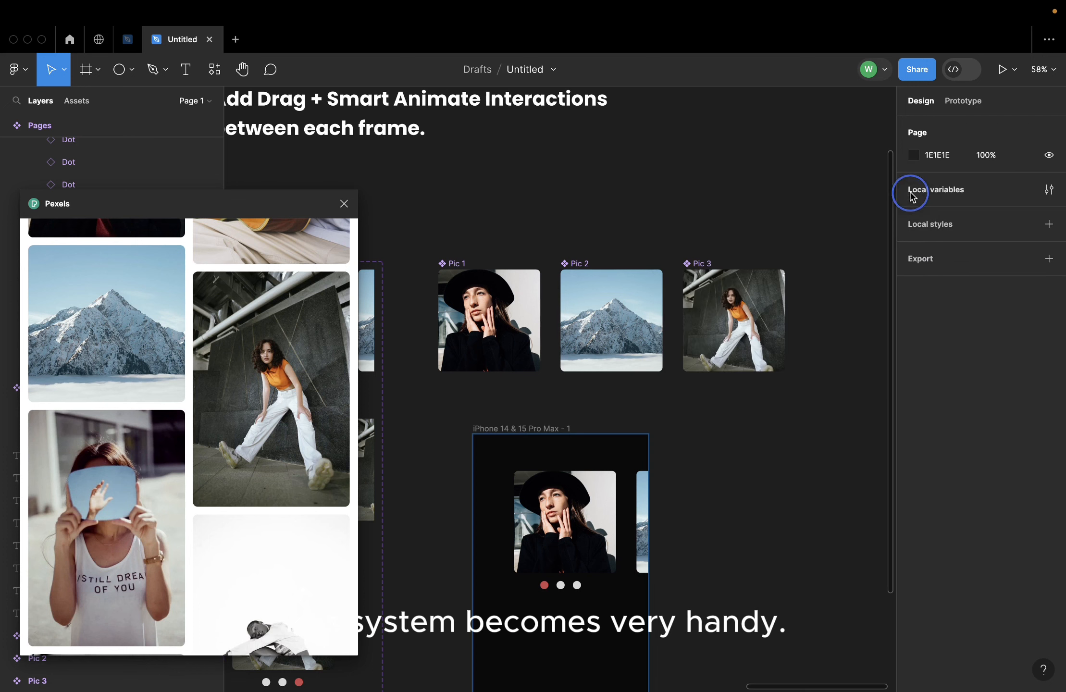
left_click(343, 203)
scroll(510, 213, "down", 5)
scroll(465, 321, "up", 2)
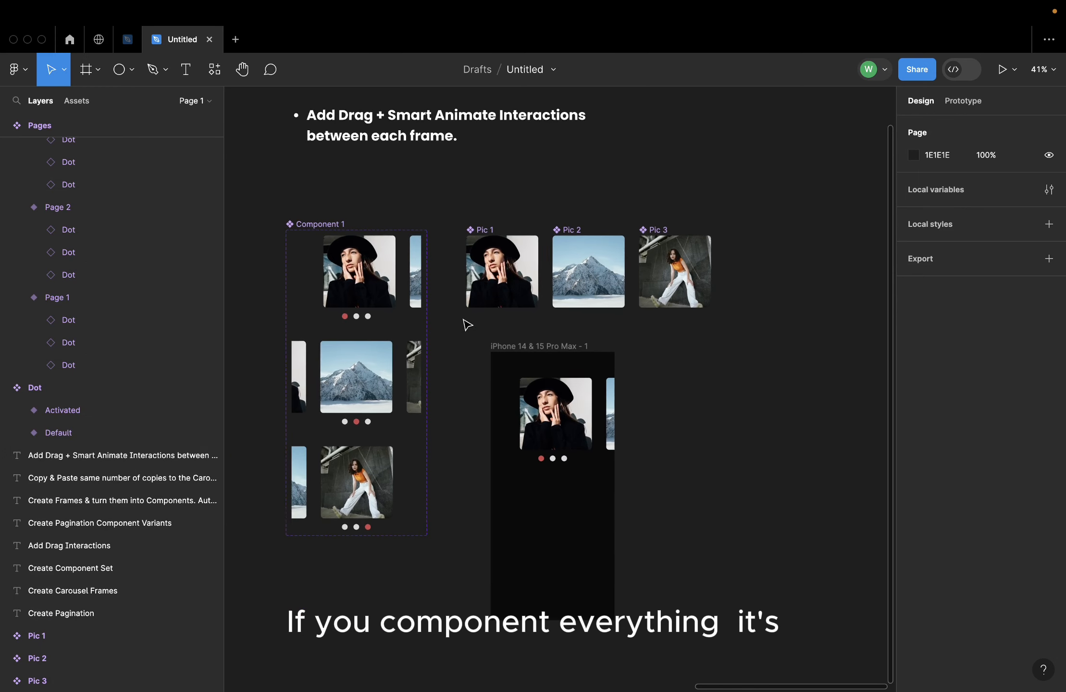
scroll(466, 320, "up", 2)
scroll(467, 320, "left", 1)
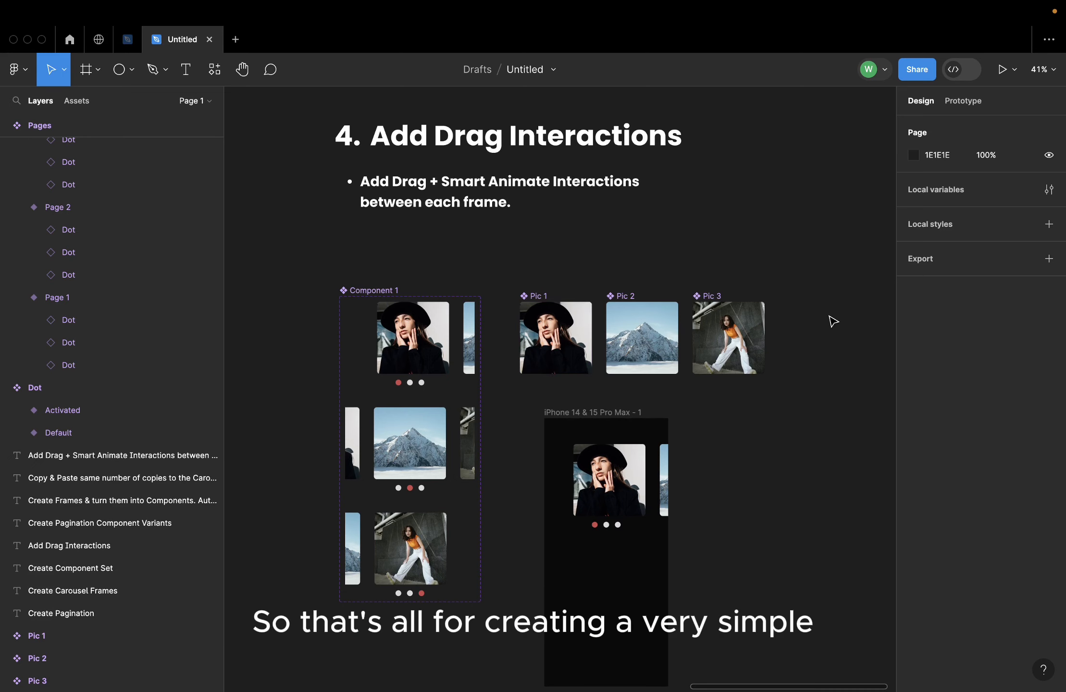
scroll(833, 321, "down", 3)
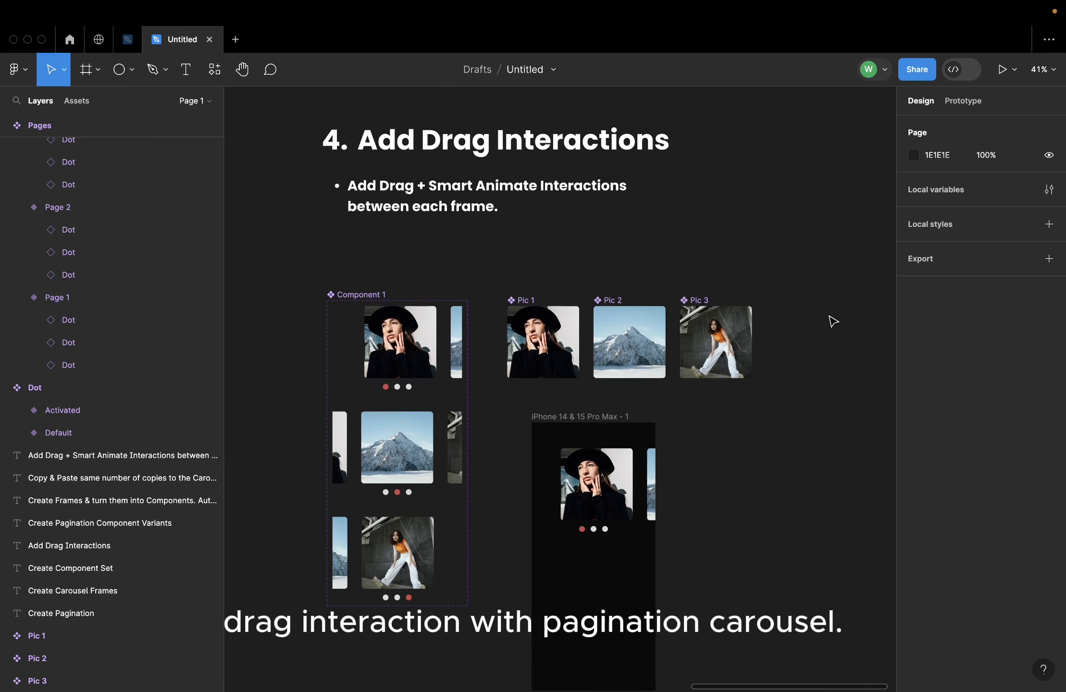
scroll(712, 480, "up", 5)
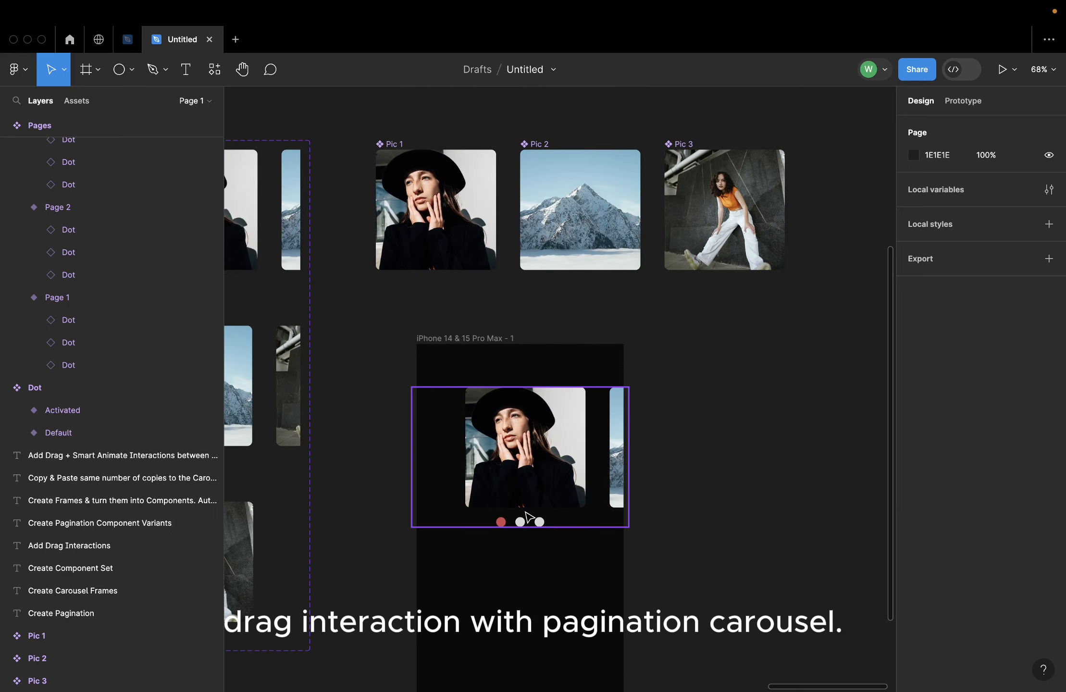
scroll(728, 471, "down", 5)
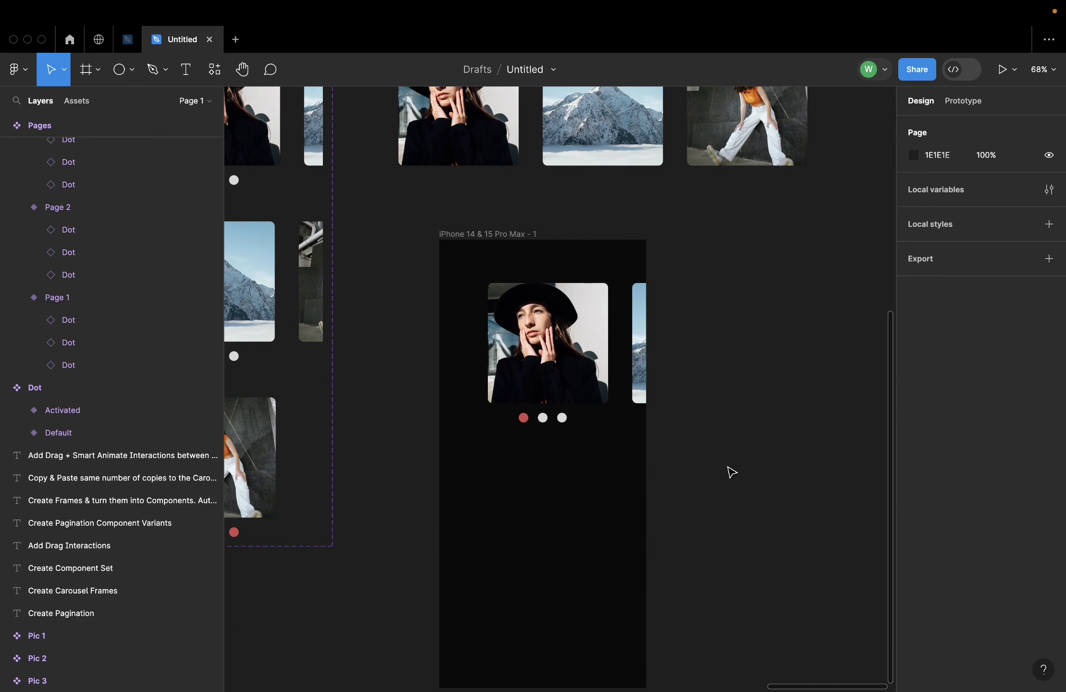